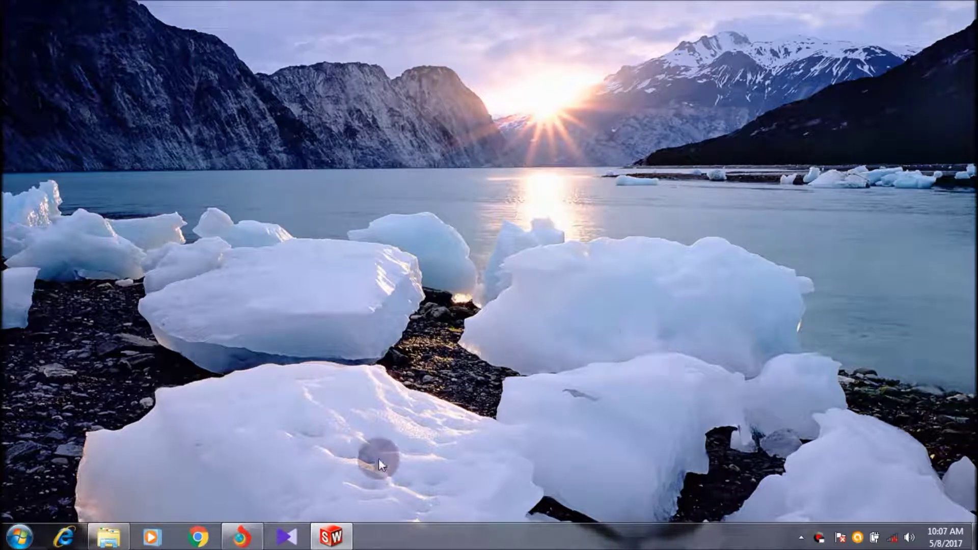
Bring up SolidWorks showing Part2 with the extruded 200×100 plate.
{"action": "left_click", "coordinate": [331, 536]}
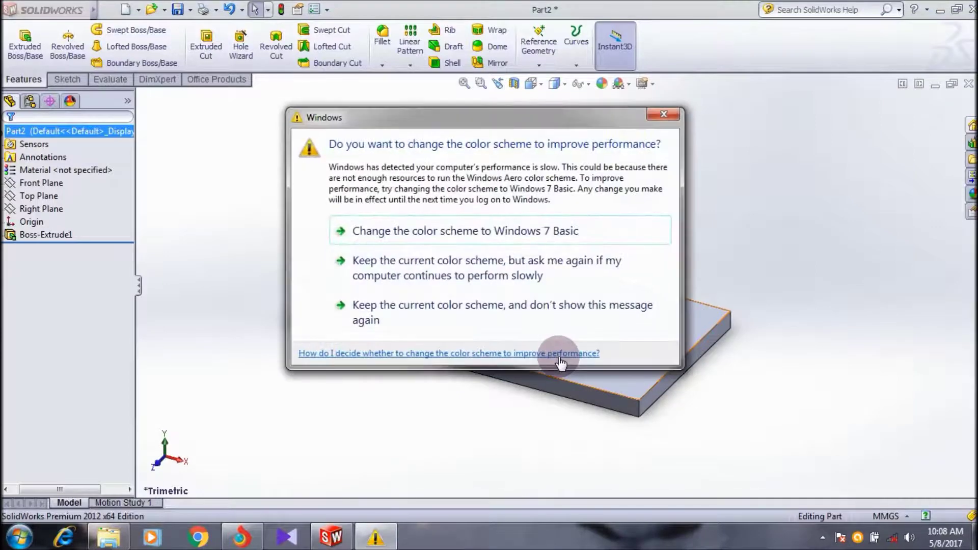
Dismiss the colour-scheme warning and set the view Normal To the plate's top face.
{"action": "left_click", "coordinate": [664, 115]}
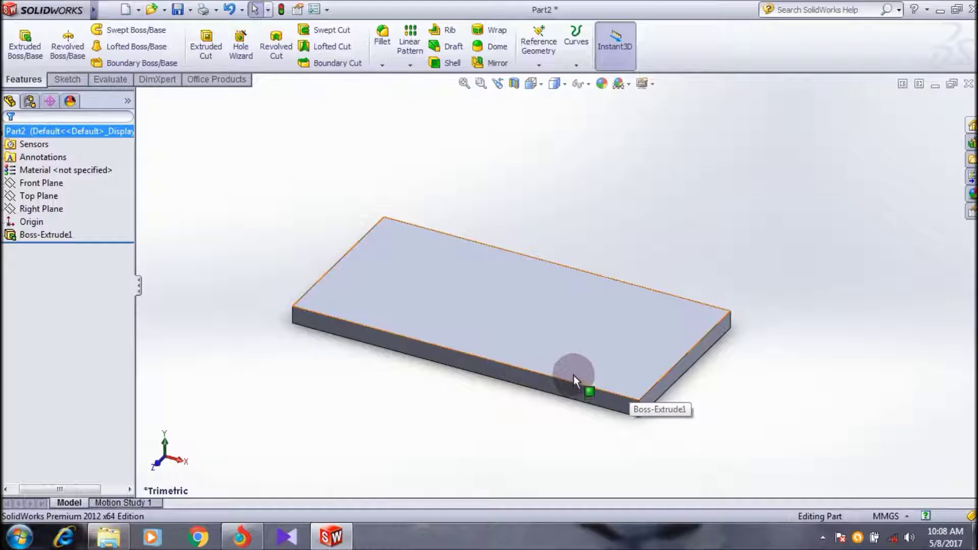
{"action": "left_click", "coordinate": [403, 290]}
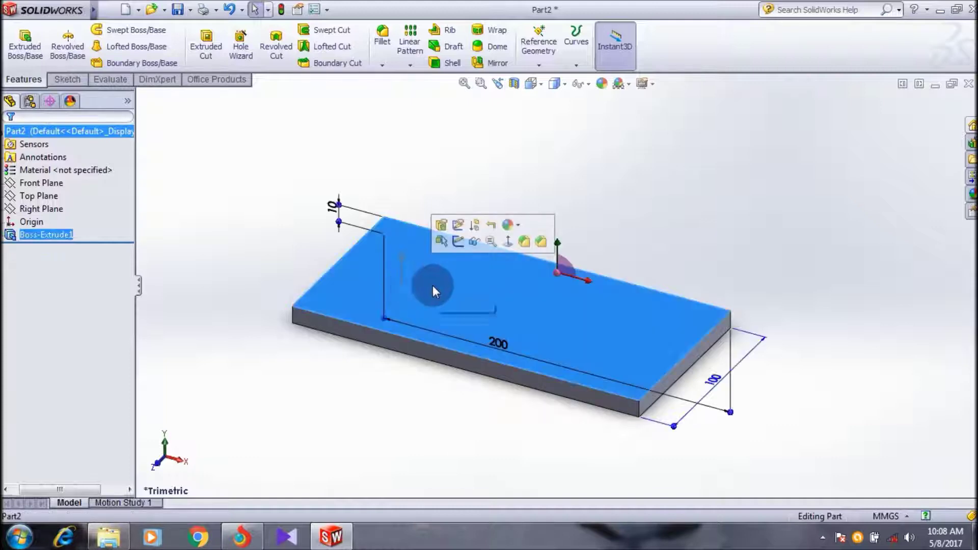
{"action": "right_click", "coordinate": [488, 302]}
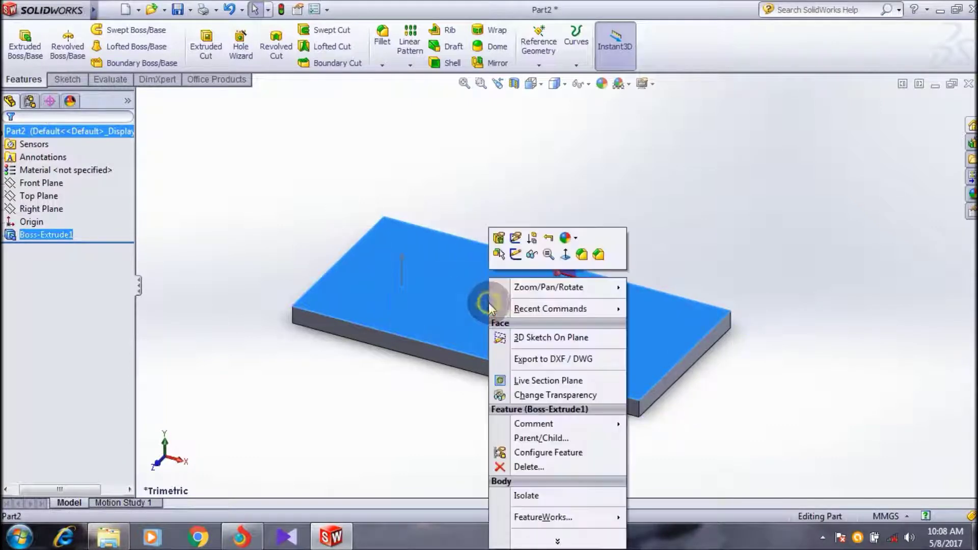
{"action": "left_click", "coordinate": [563, 257]}
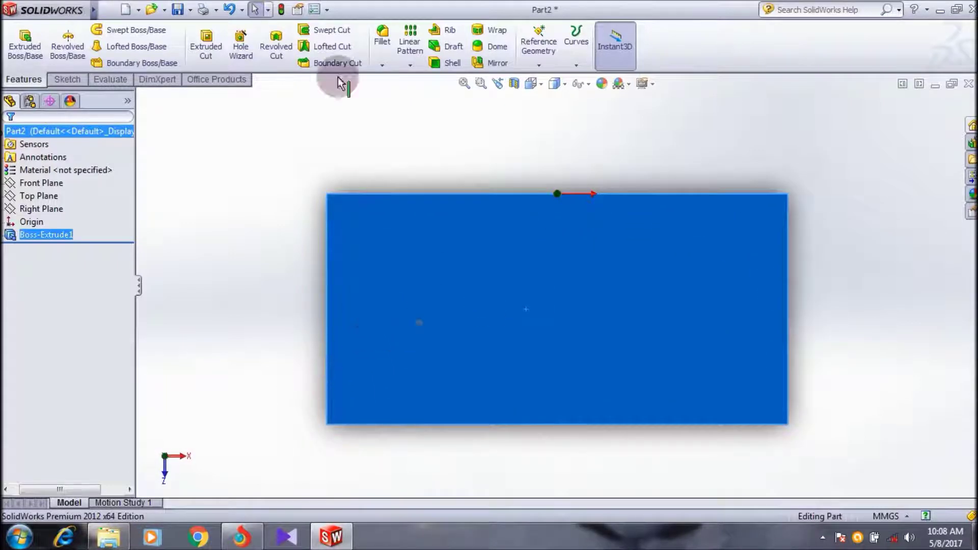
Draw a radius-5 circle near the top face's lower-left corner and exit the sketch.
{"action": "left_click", "coordinate": [67, 79]}
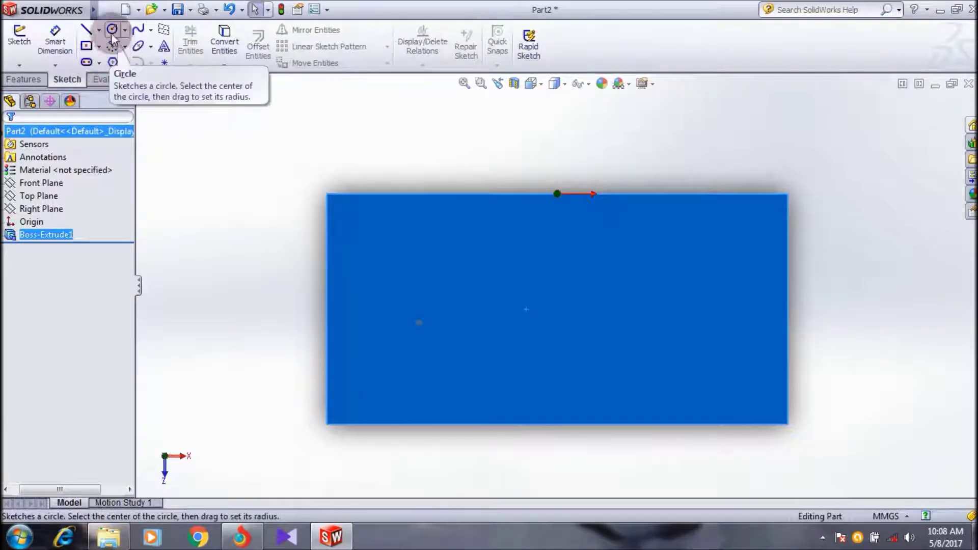
{"action": "left_click", "coordinate": [112, 29]}
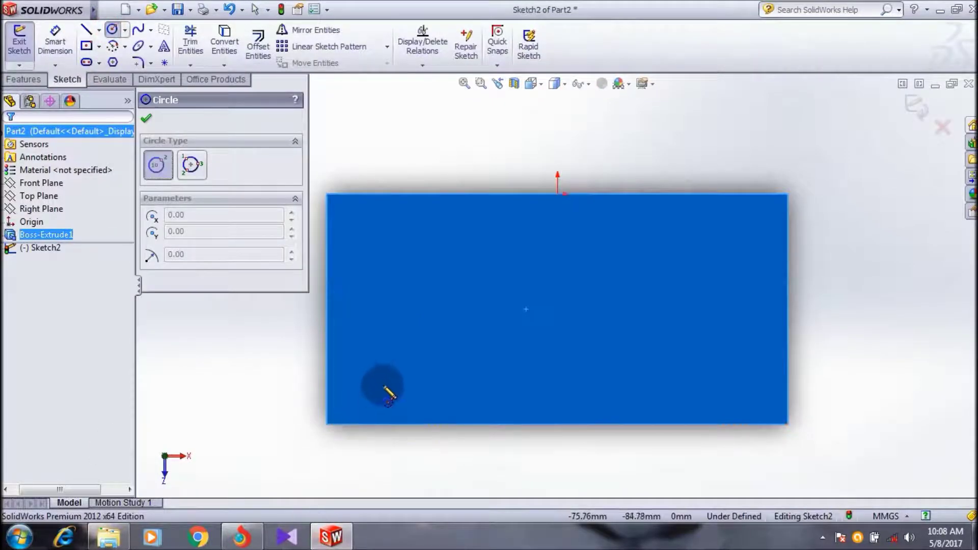
{"action": "left_click", "coordinate": [377, 386]}
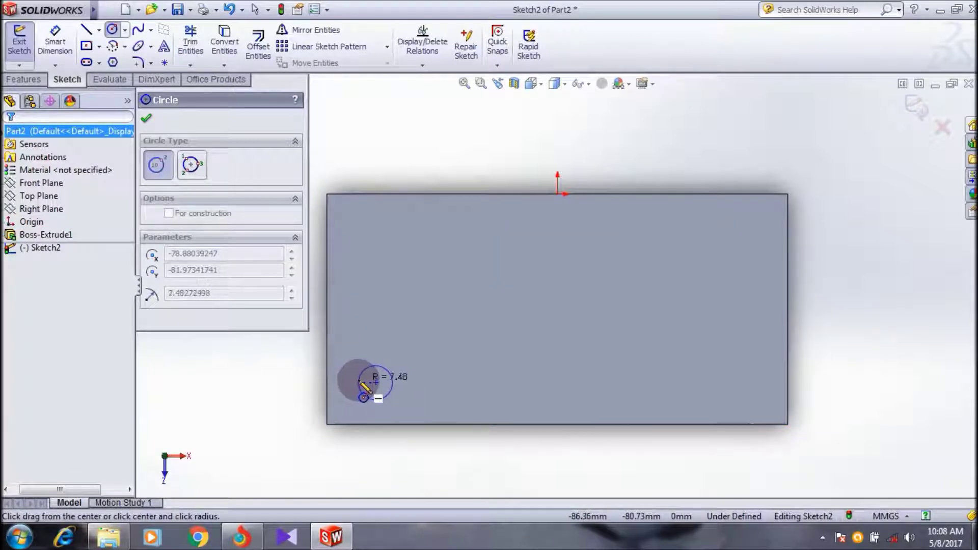
{"action": "left_click", "coordinate": [366, 388]}
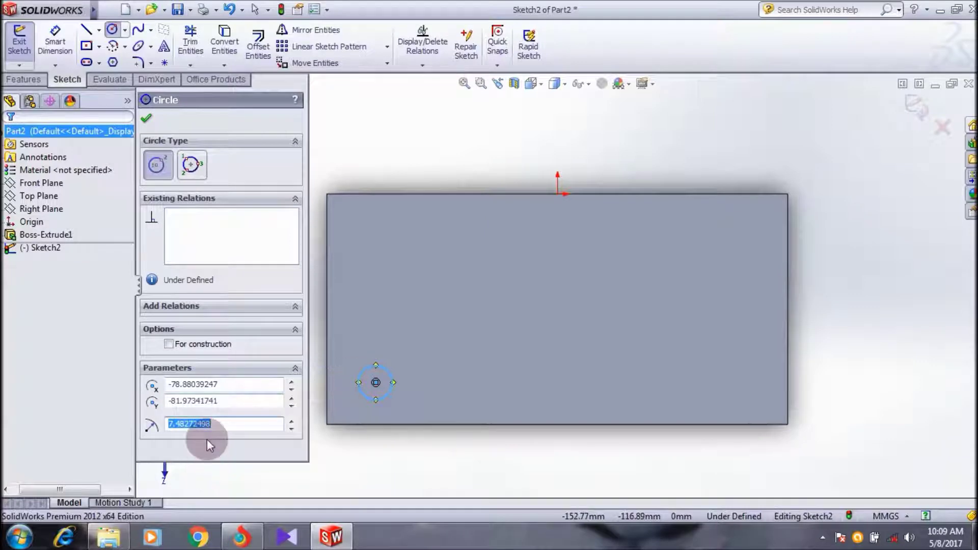
{"action": "type", "text": "5"}
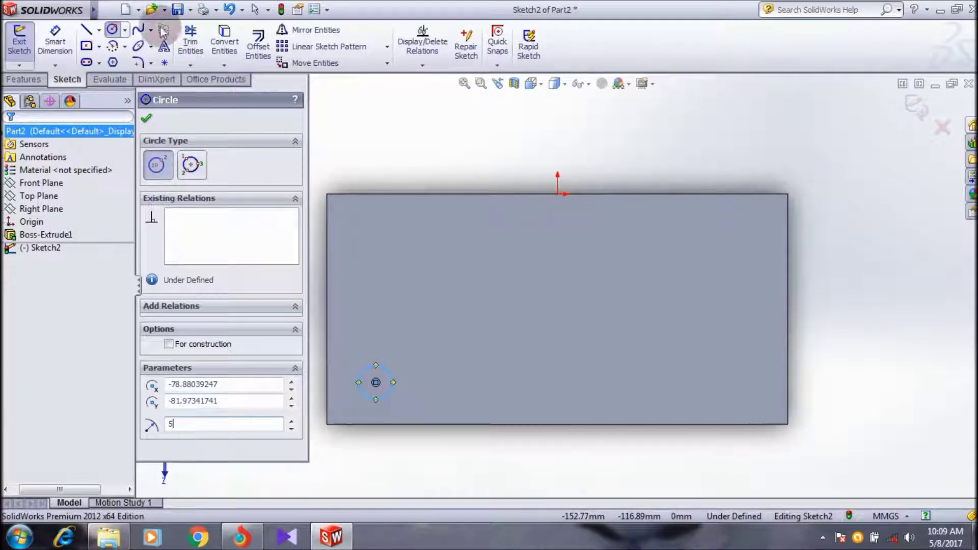
{"action": "left_click", "coordinate": [146, 119]}
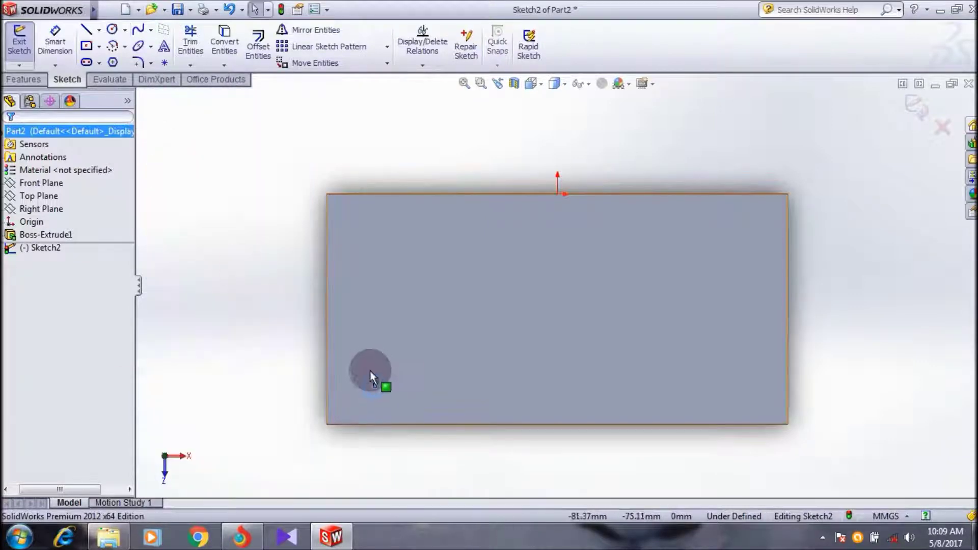
{"action": "left_click", "coordinate": [19, 43]}
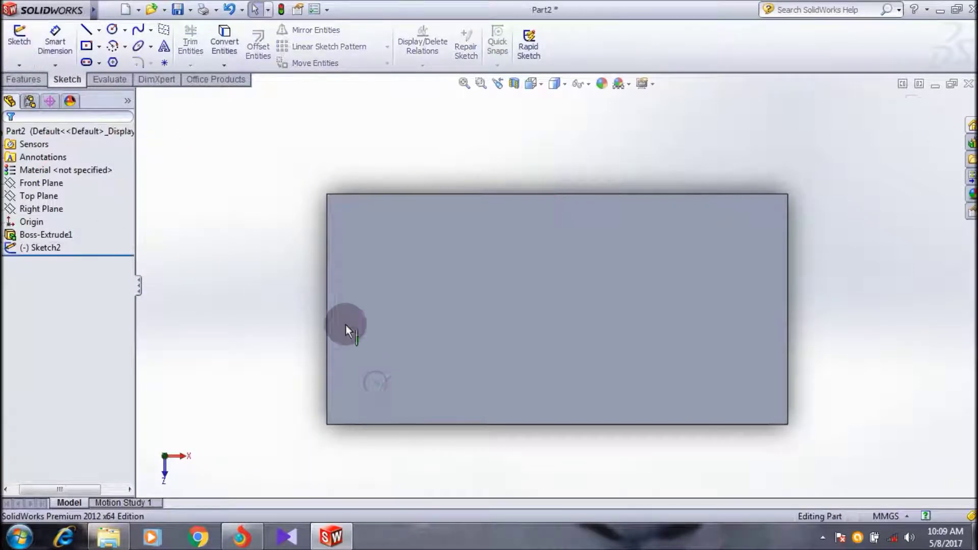
{"action": "left_click", "coordinate": [19, 64]}
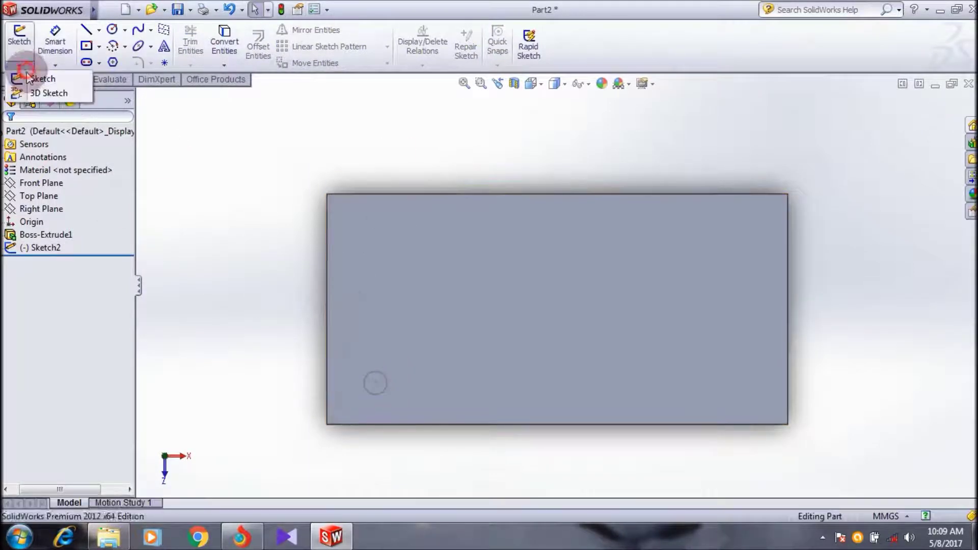
{"action": "left_click", "coordinate": [253, 135]}
{"action": "left_click", "coordinate": [31, 80]}
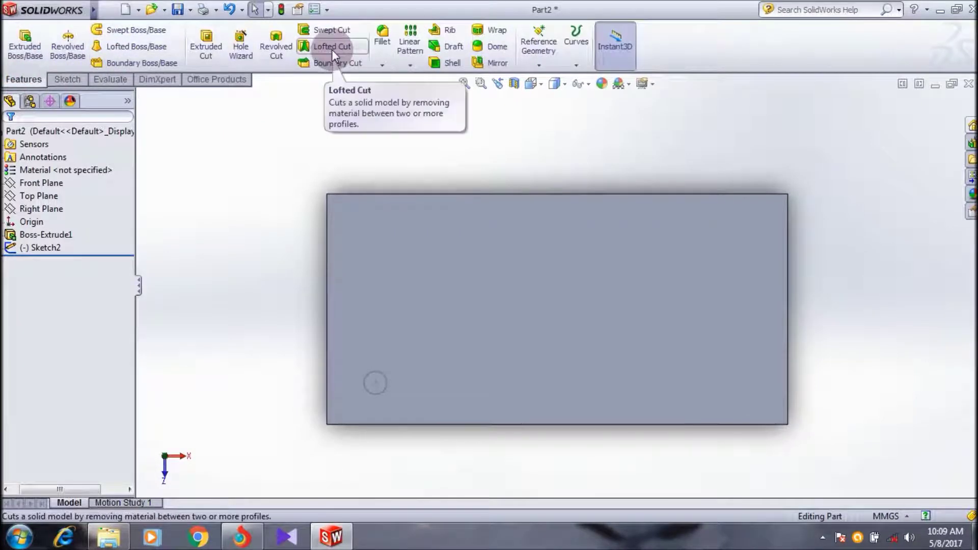
{"action": "left_click", "coordinate": [65, 79]}
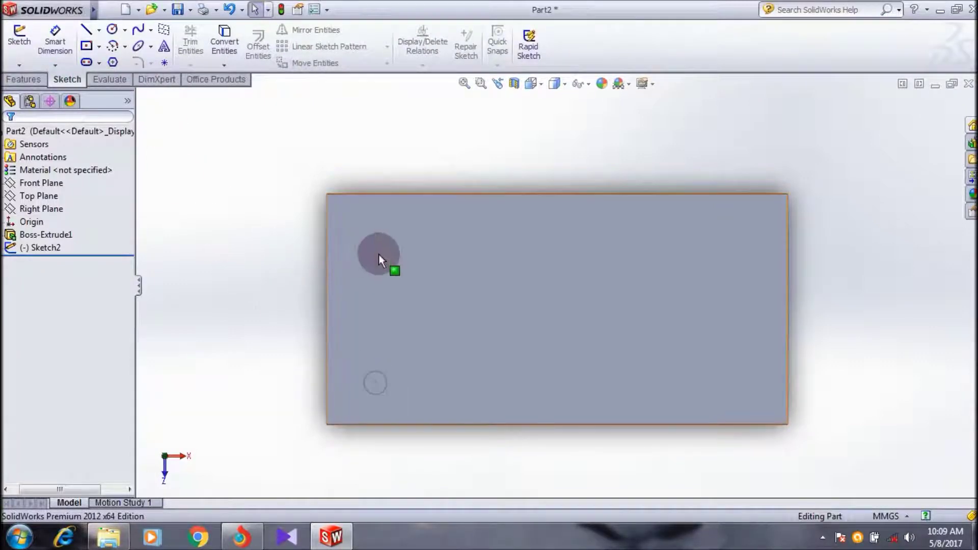
{"action": "left_click", "coordinate": [327, 234]}
{"action": "left_click", "coordinate": [23, 79]}
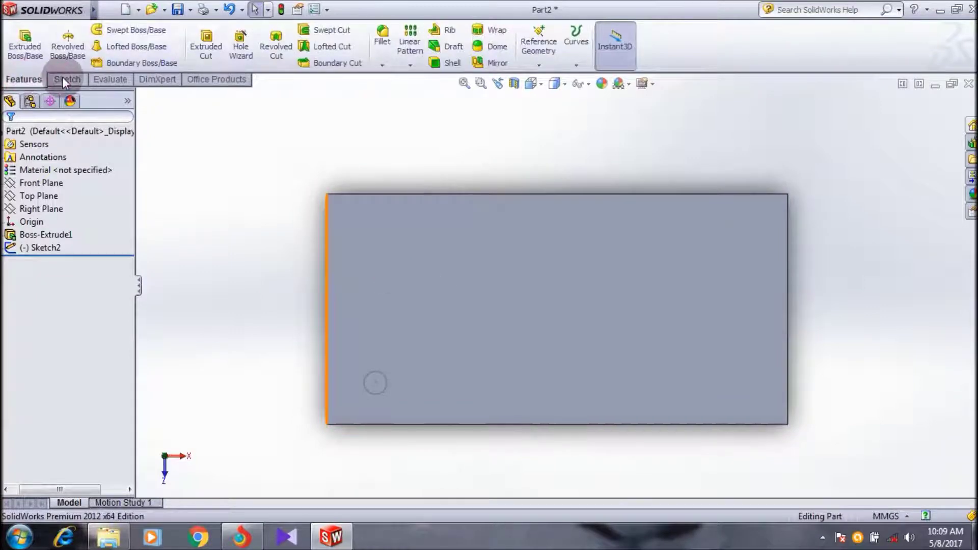
{"action": "left_click", "coordinate": [400, 384]}
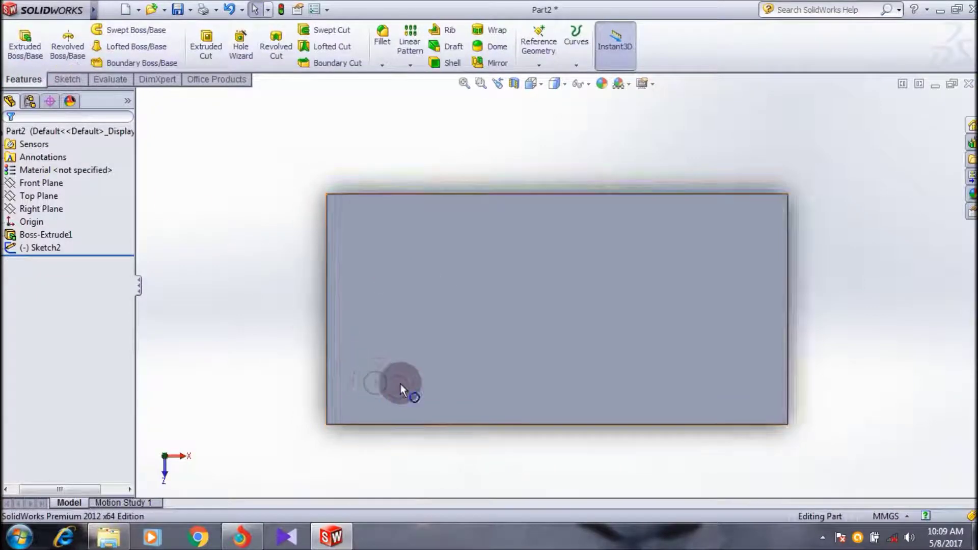
{"action": "left_click", "coordinate": [367, 385]}
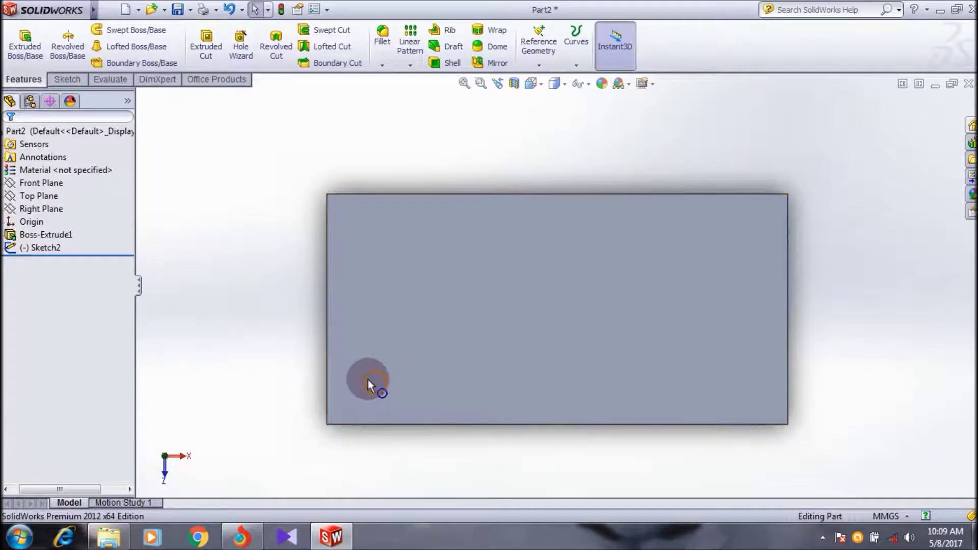
{"action": "left_click", "coordinate": [373, 383]}
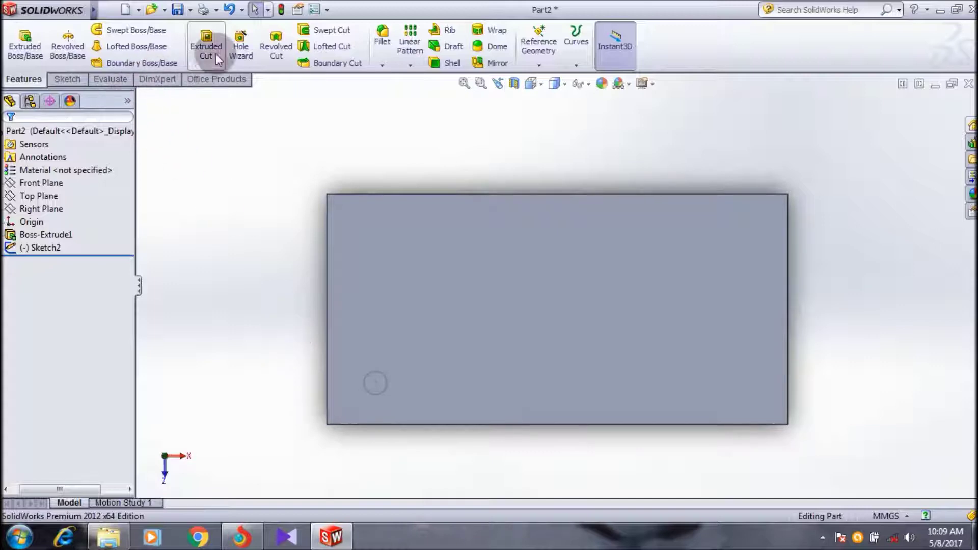
{"action": "left_click", "coordinate": [51, 248]}
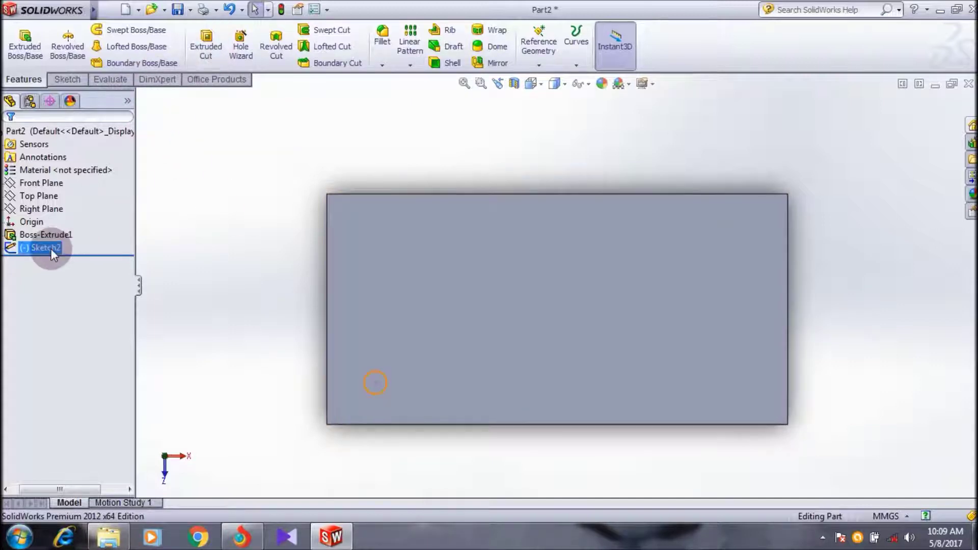
{"action": "left_click", "coordinate": [67, 79]}
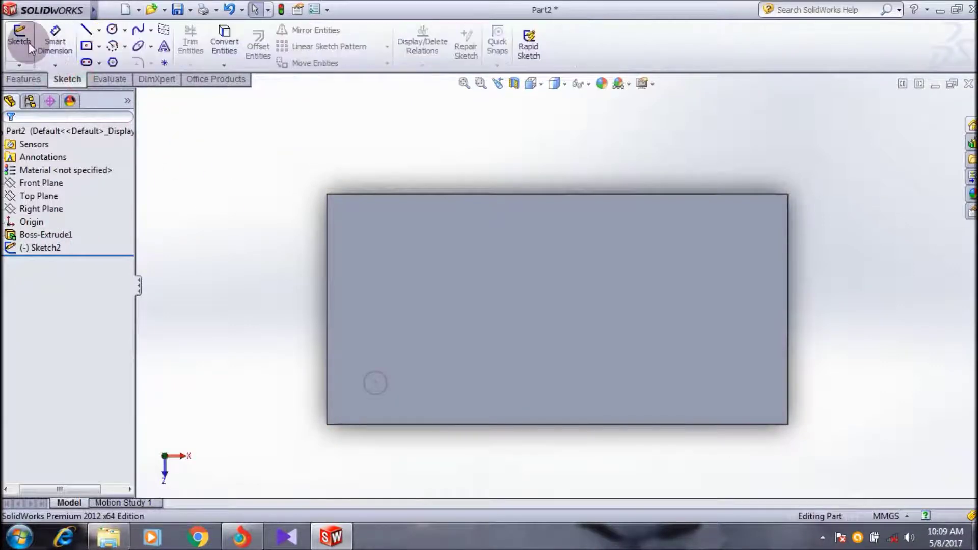
{"action": "left_click", "coordinate": [25, 79]}
{"action": "left_click", "coordinate": [48, 247]}
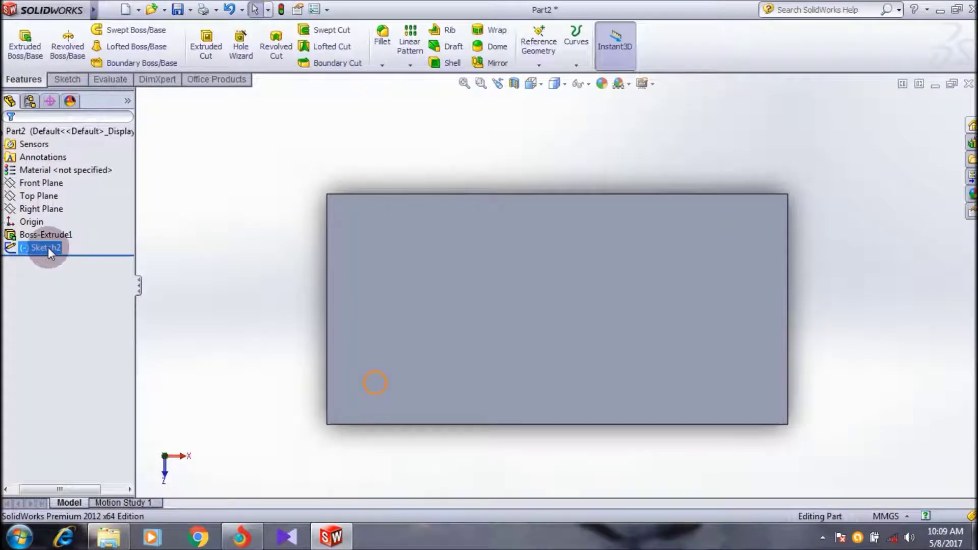
{"action": "left_click", "coordinate": [48, 247]}
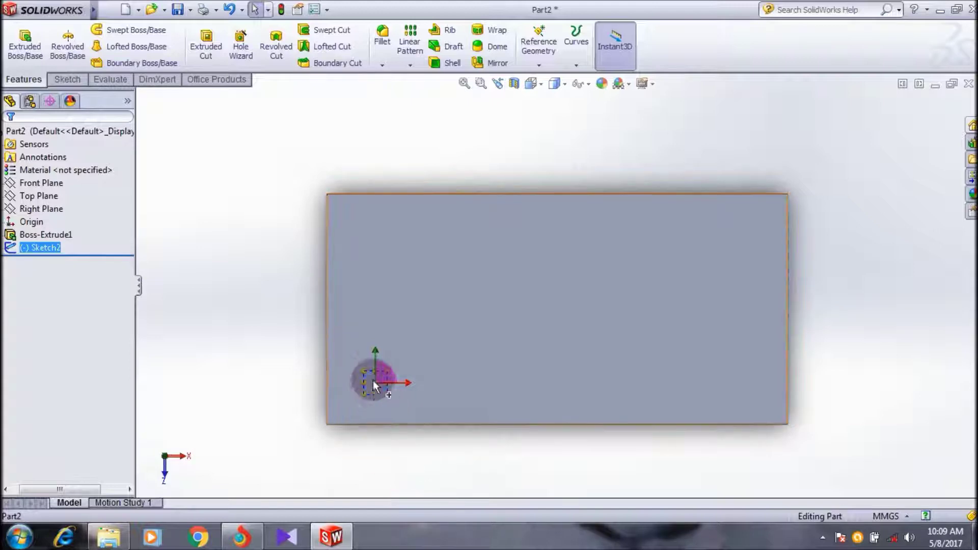
{"action": "left_click", "coordinate": [207, 48]}
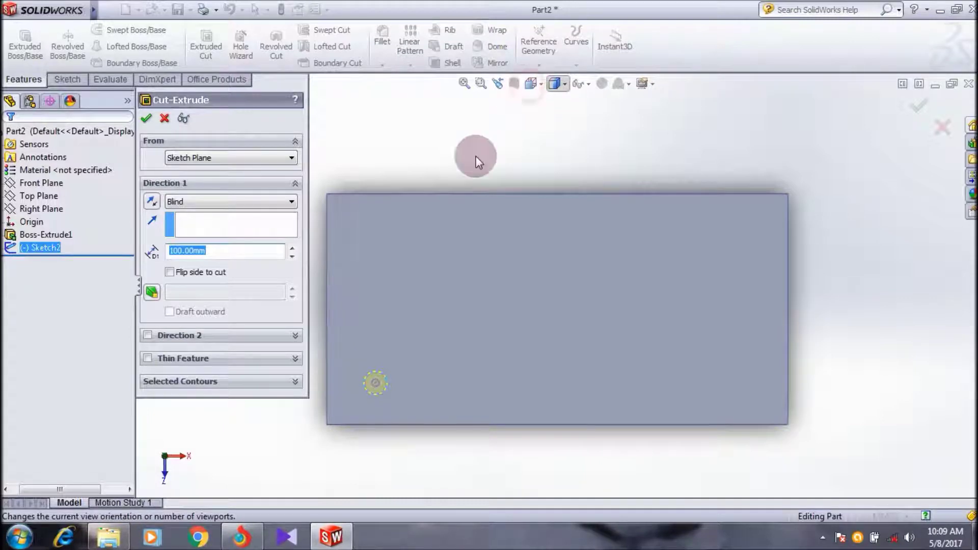
Switch to the trimetric view and accept the 100 mm blind cut-extrude.
{"action": "left_click", "coordinate": [530, 84]}
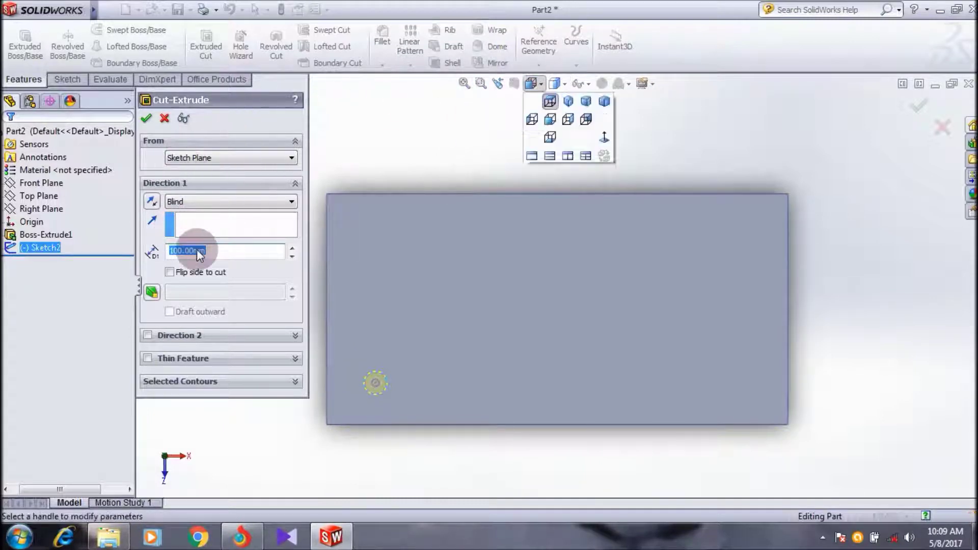
{"action": "left_click", "coordinate": [586, 103]}
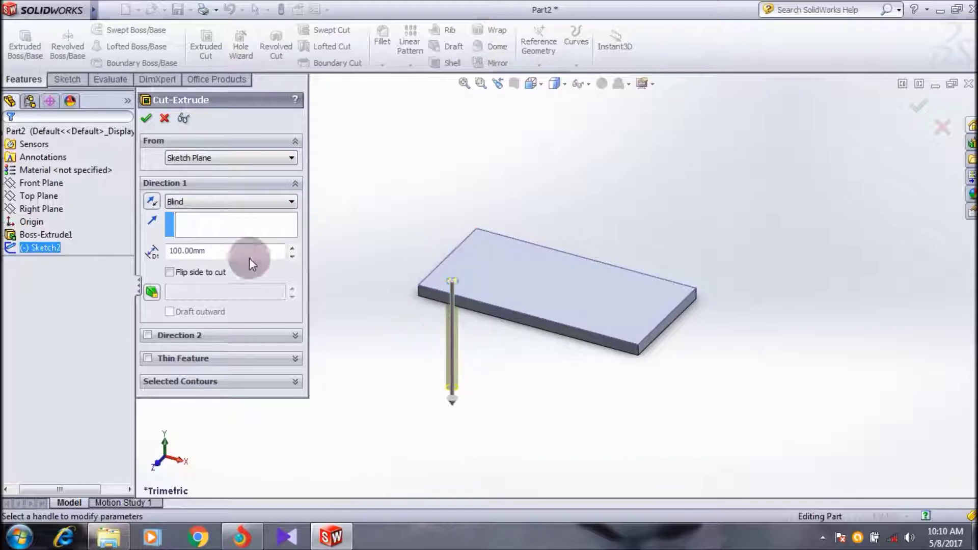
{"action": "left_click", "coordinate": [146, 118]}
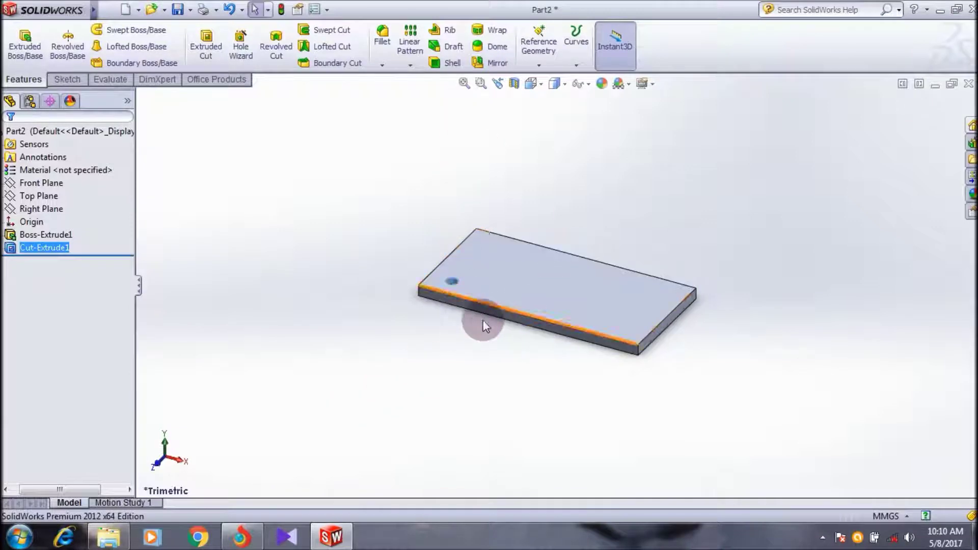
{"action": "scroll", "coordinate": [456, 317], "scroll_direction": "down", "scroll_amount": 2}
{"action": "scroll", "coordinate": [612, 193], "scroll_direction": "down", "scroll_amount": 2}
{"action": "scroll", "coordinate": [573, 286], "scroll_direction": "down", "scroll_amount": 2}
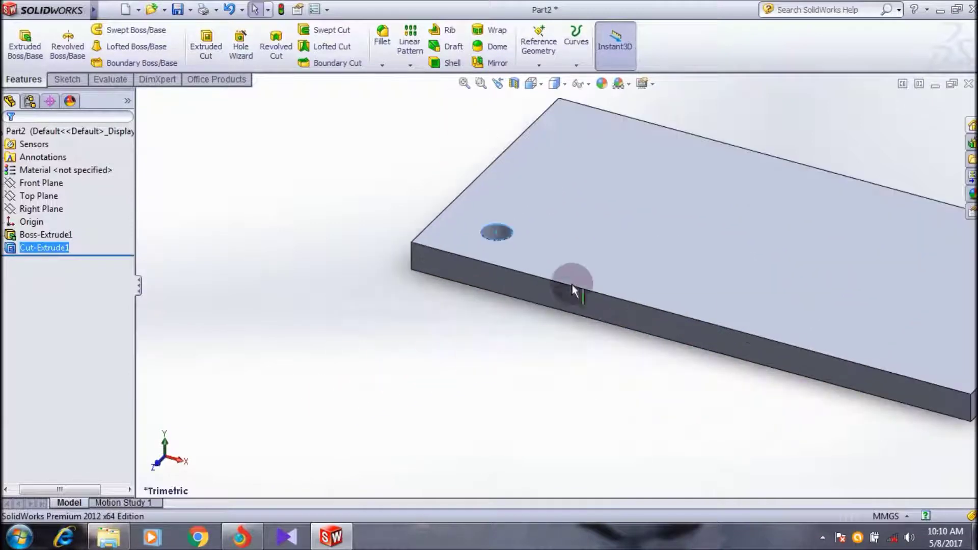
{"action": "scroll", "coordinate": [545, 254], "scroll_direction": "down", "scroll_amount": 1}
{"action": "scroll", "coordinate": [500, 296], "scroll_direction": "down", "scroll_amount": 2}
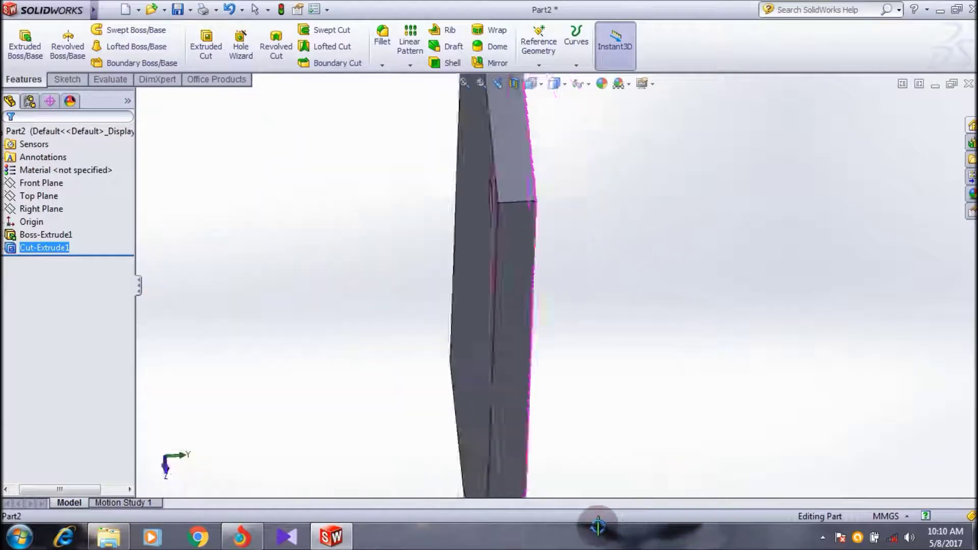
{"action": "middle_click_drag", "start_coordinate": [501, 296], "coordinate": [594, 526]}
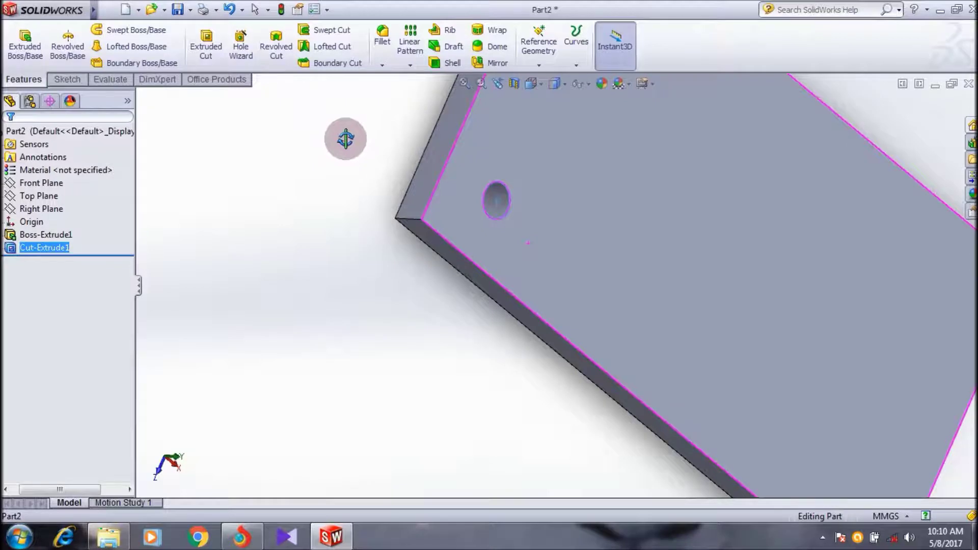
{"action": "middle_click_drag", "start_coordinate": [338, 144], "coordinate": [407, 191]}
{"action": "left_click", "coordinate": [532, 84]}
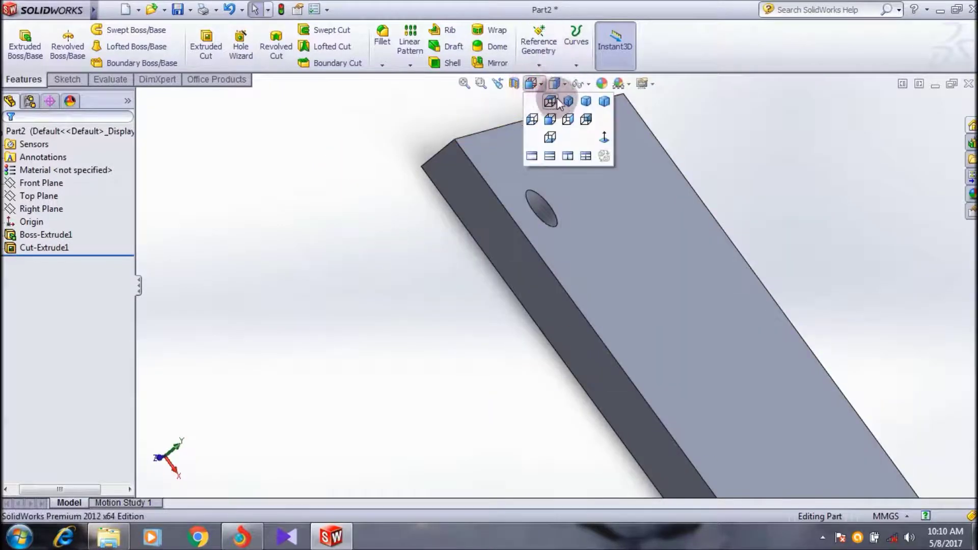
{"action": "left_click", "coordinate": [585, 105]}
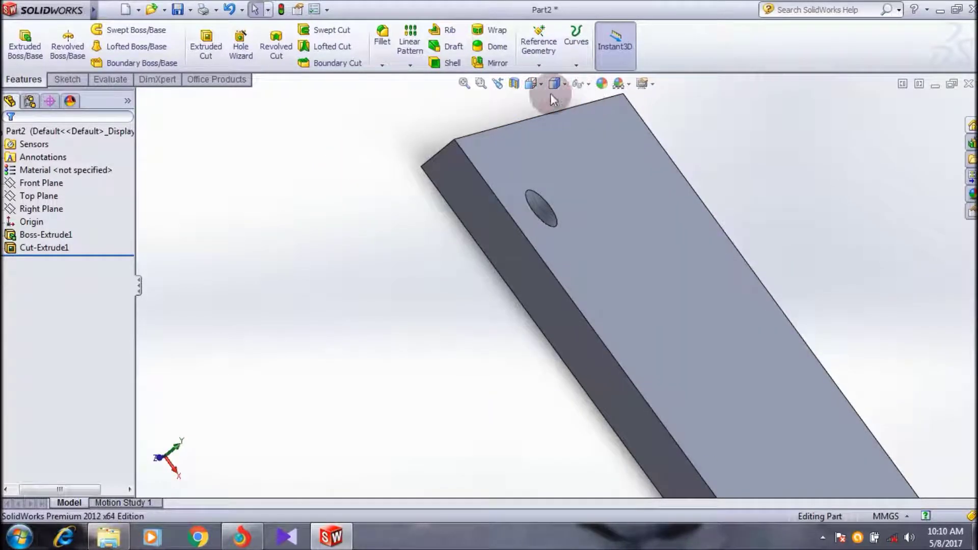
{"action": "left_click", "coordinate": [534, 91]}
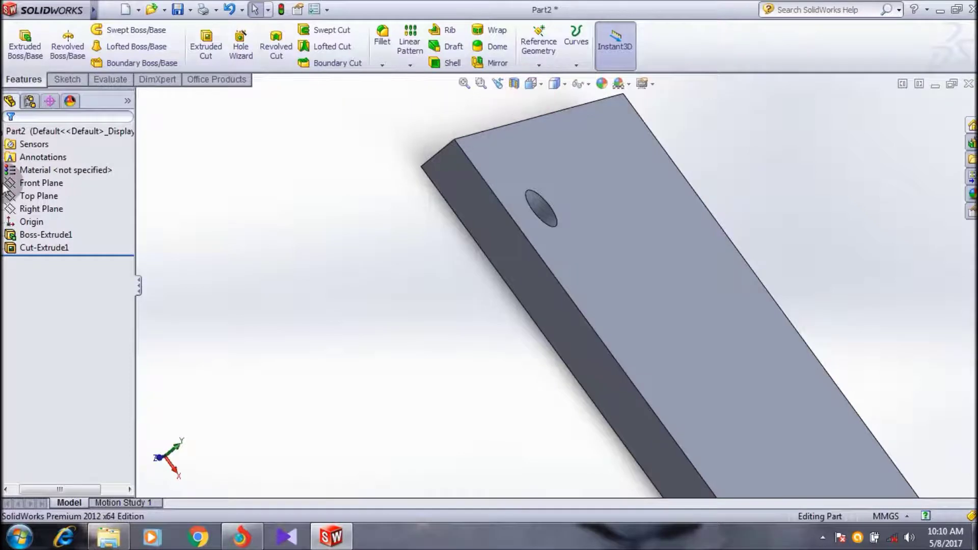
{"action": "left_click", "coordinate": [556, 92]}
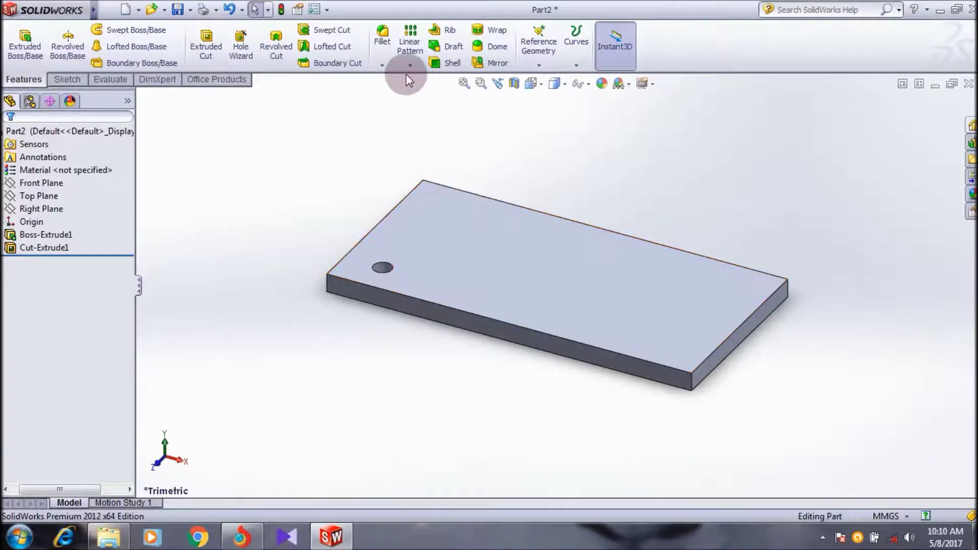
Start a linear pattern of Cut-Extrude1 along the plate's short edge, direction reversed.
{"action": "left_click", "coordinate": [410, 37]}
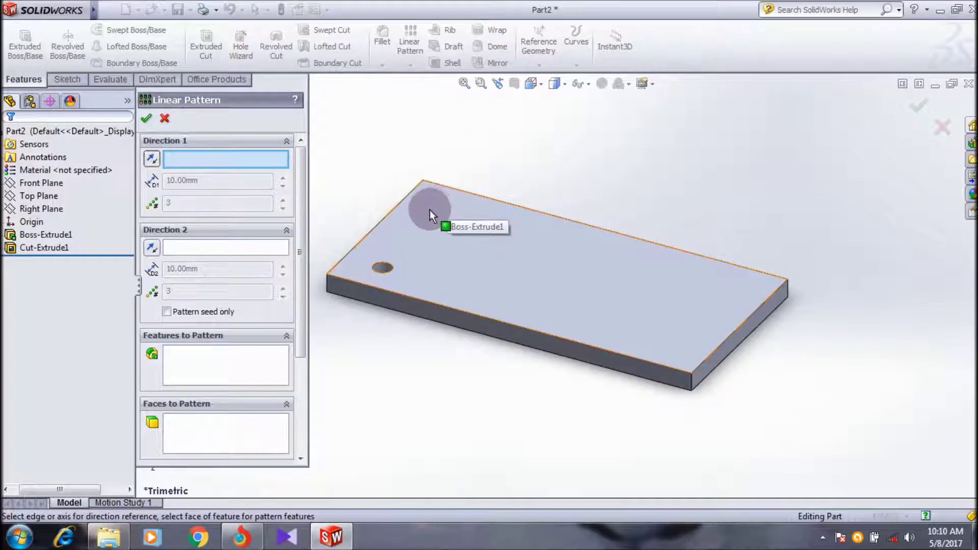
{"action": "left_click", "coordinate": [378, 228]}
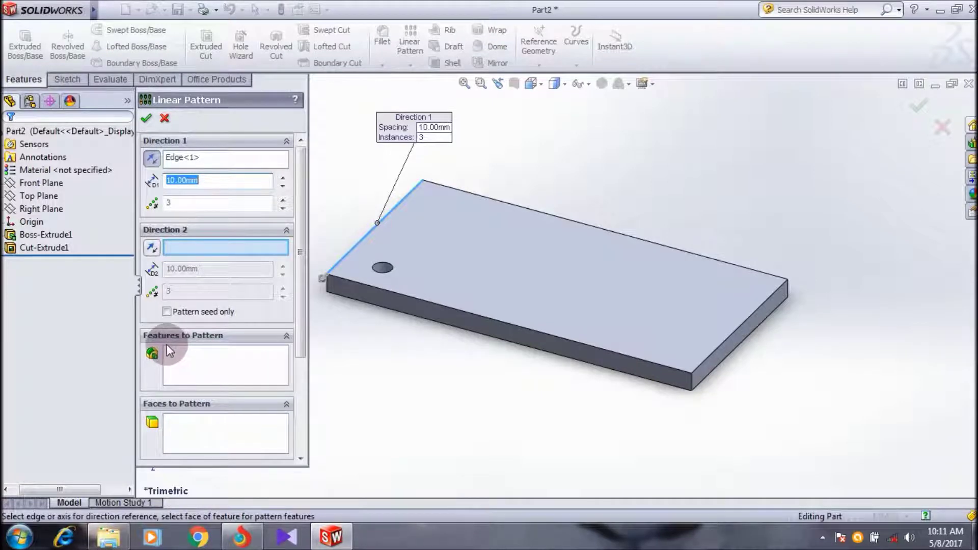
{"action": "left_click", "coordinate": [218, 356]}
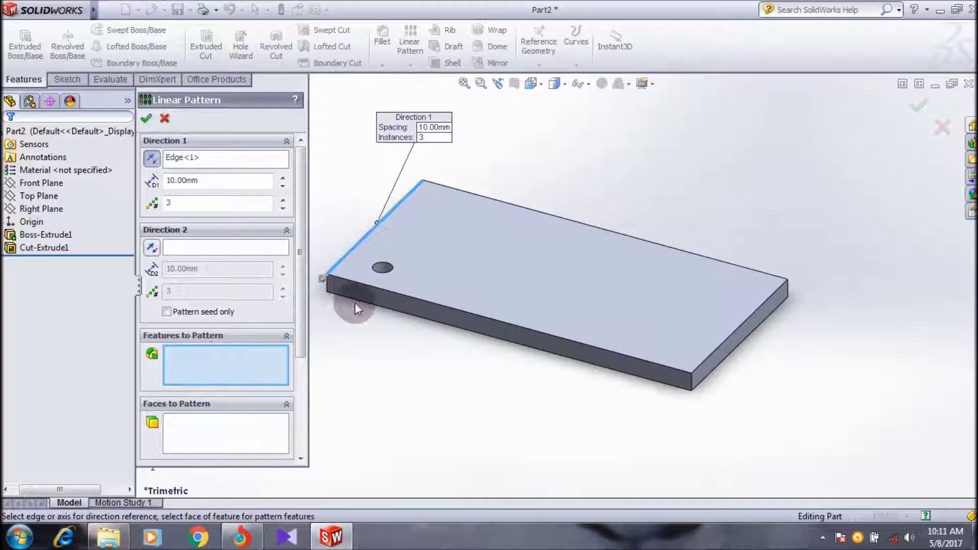
{"action": "left_click", "coordinate": [45, 247]}
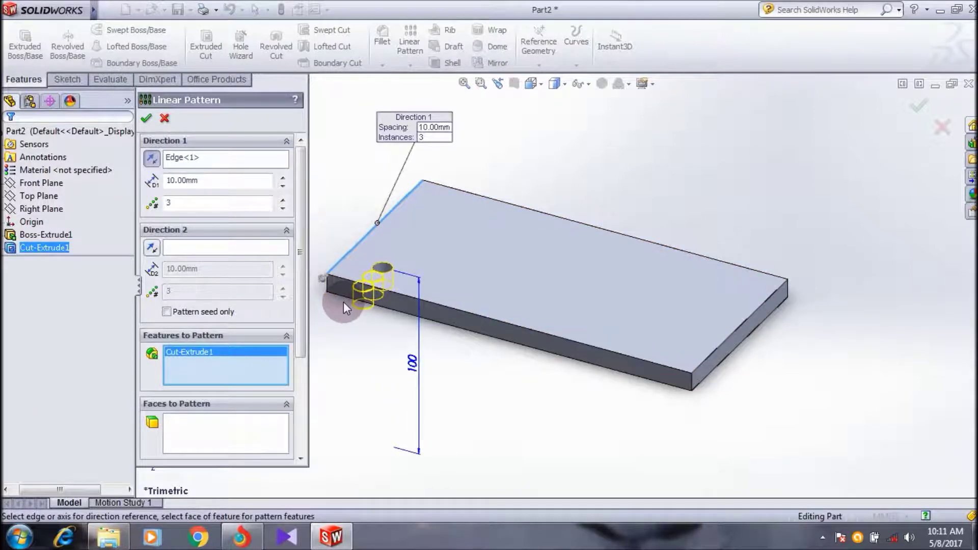
{"action": "left_click", "coordinate": [153, 160]}
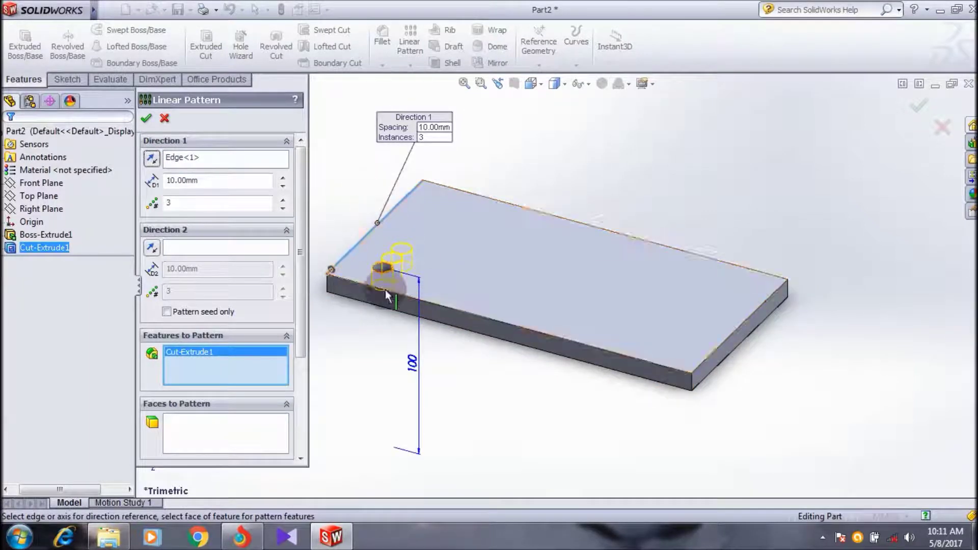
{"action": "scroll", "coordinate": [386, 290], "scroll_direction": "up", "scroll_amount": 2}
{"action": "scroll", "coordinate": [440, 241], "scroll_direction": "down", "scroll_amount": 2}
{"action": "scroll", "coordinate": [459, 253], "scroll_direction": "down", "scroll_amount": 2}
{"action": "scroll", "coordinate": [428, 278], "scroll_direction": "down", "scroll_amount": 2}
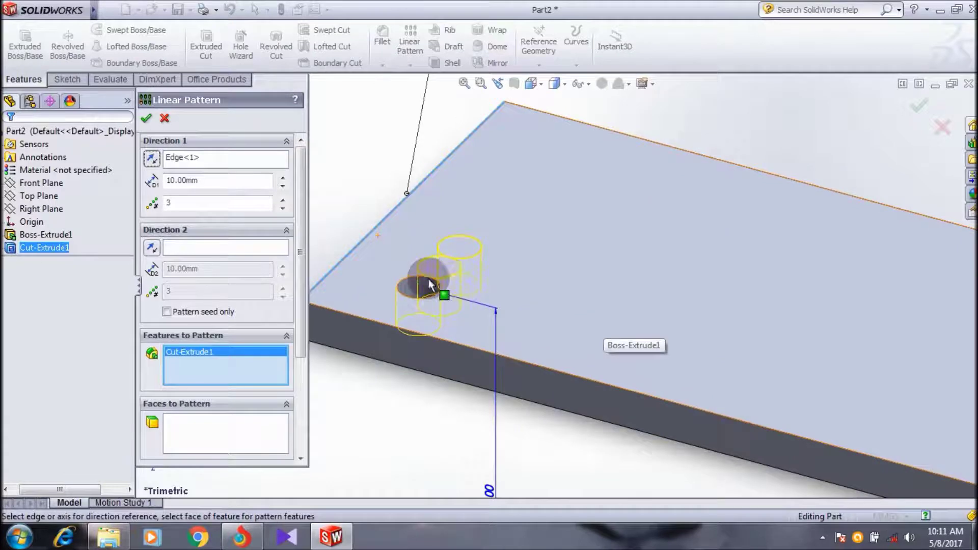
{"action": "scroll", "coordinate": [428, 278], "scroll_direction": "down", "scroll_amount": 1}
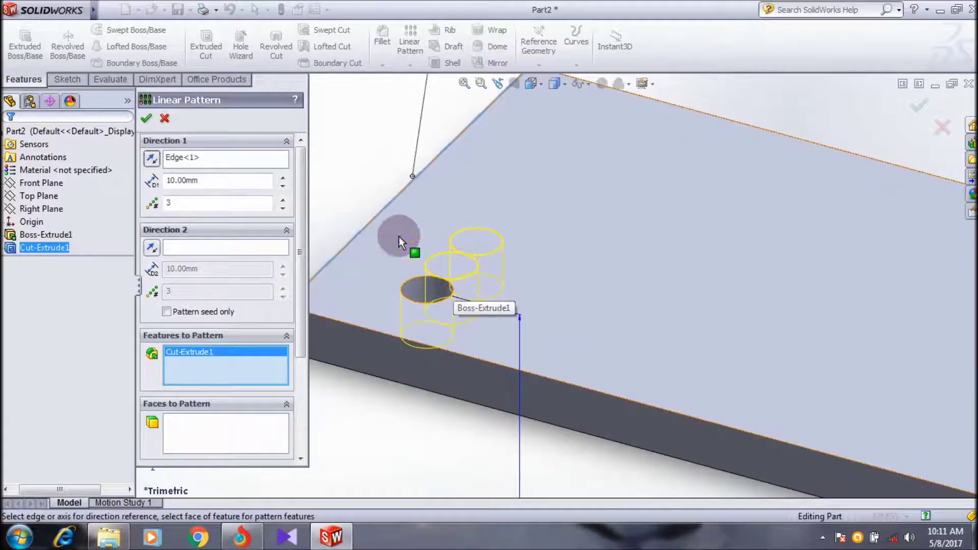
Set the pattern to 15 mm spacing and 6 instances, and accept it.
{"action": "left_click", "coordinate": [284, 180]}
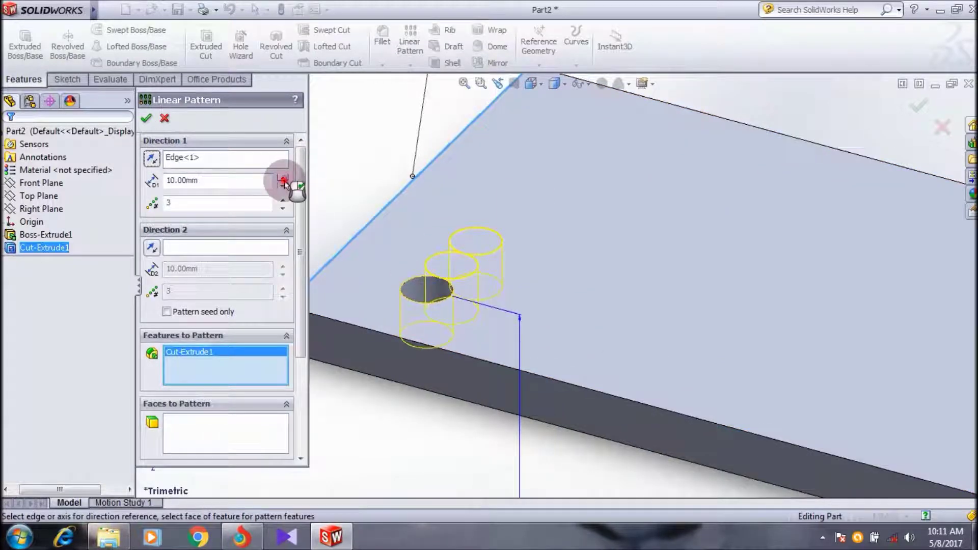
{"action": "double_click", "coordinate": [203, 178]}
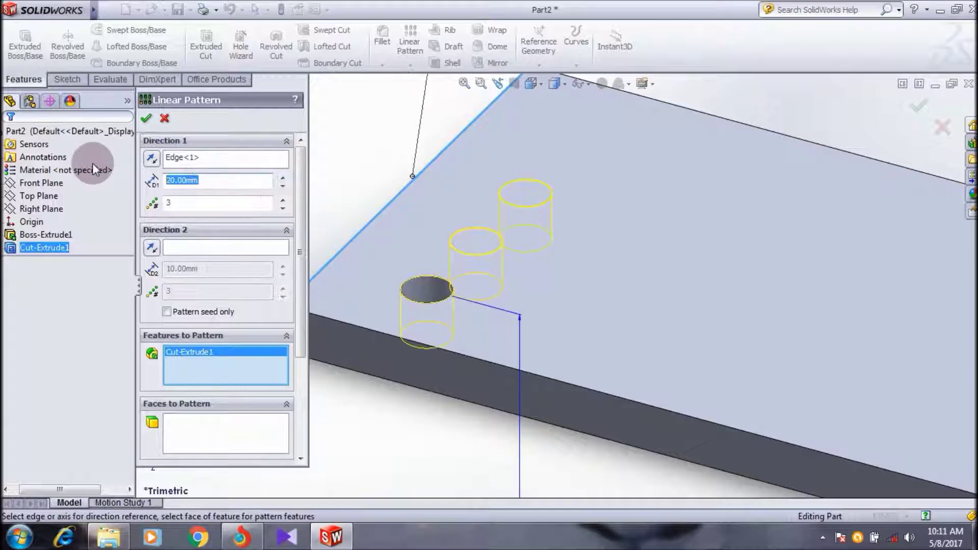
{"action": "type", "text": "15"}
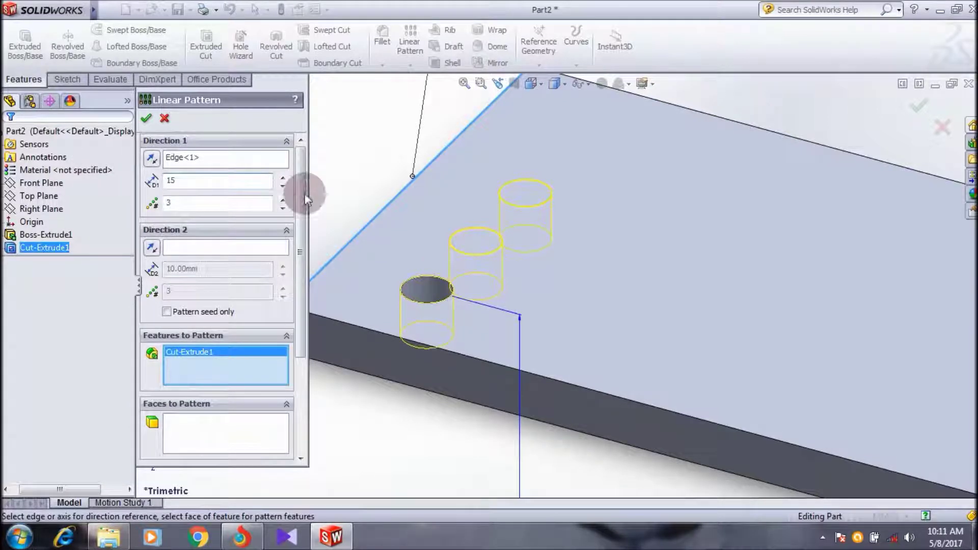
{"action": "left_click", "coordinate": [343, 172]}
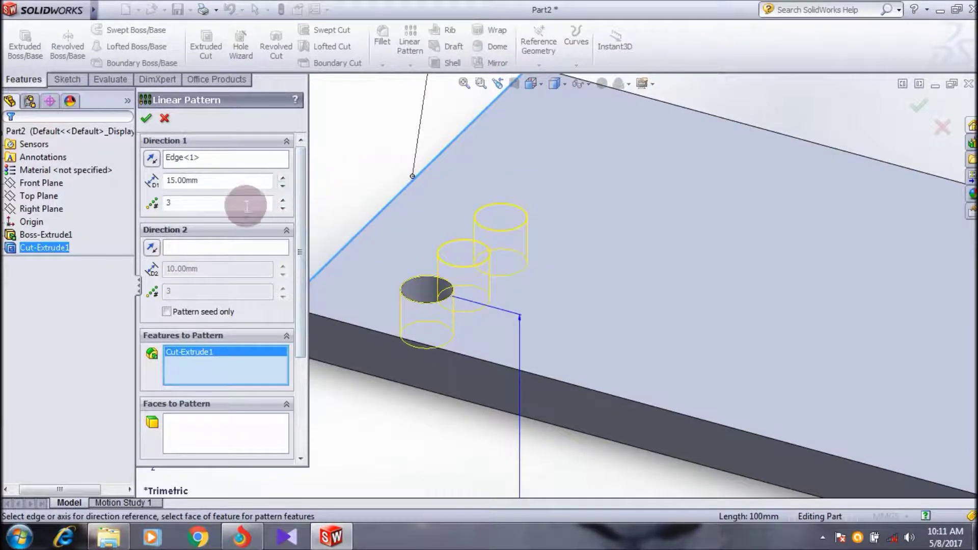
{"action": "left_click", "coordinate": [282, 198]}
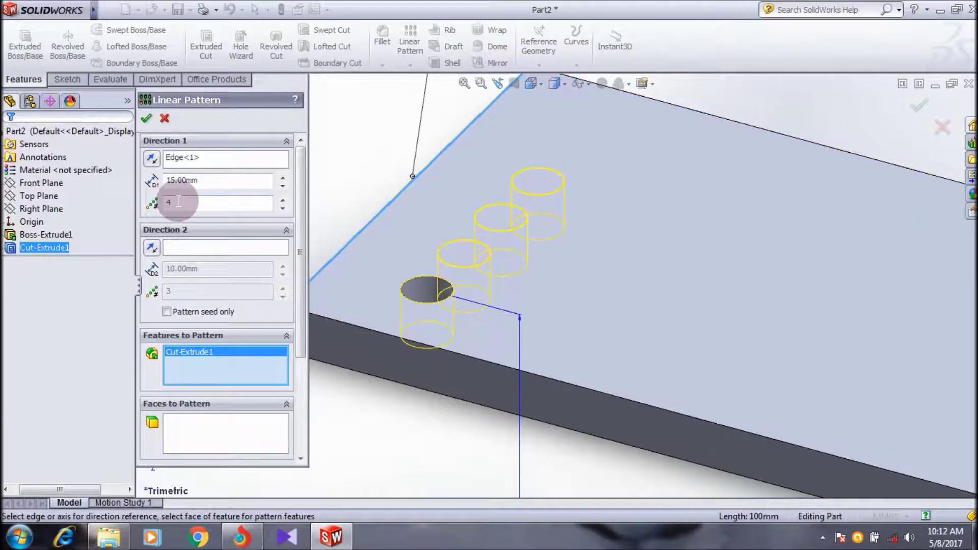
{"action": "left_click", "coordinate": [282, 199]}
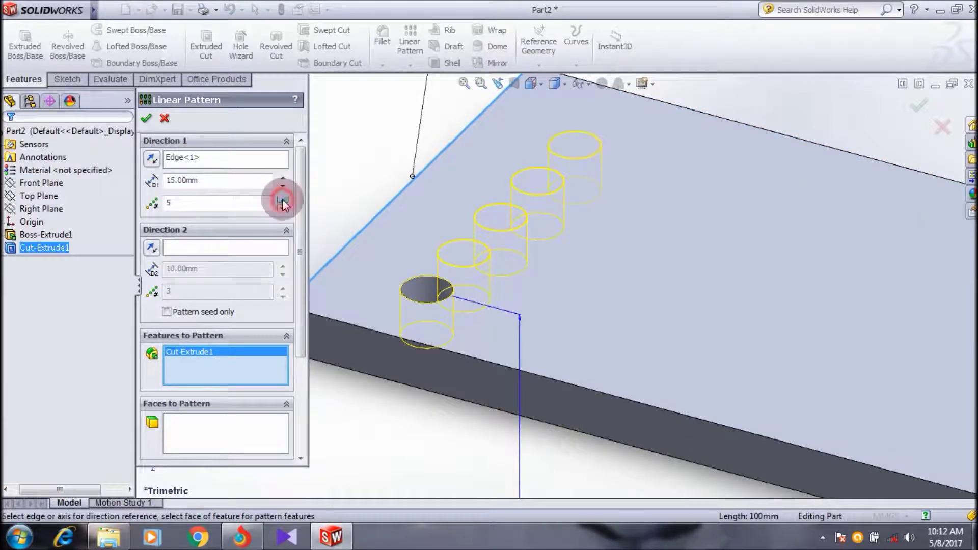
{"action": "left_click", "coordinate": [282, 200]}
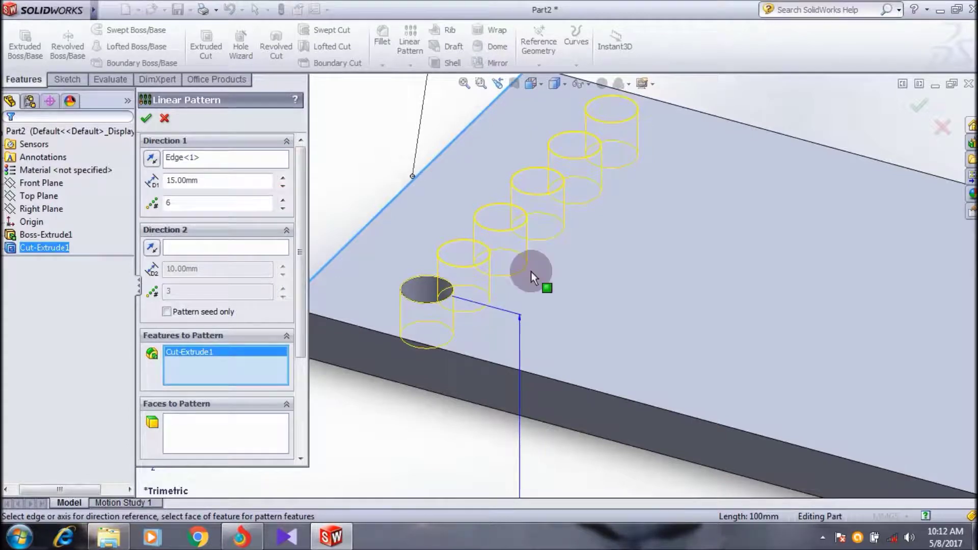
{"action": "left_click", "coordinate": [148, 119]}
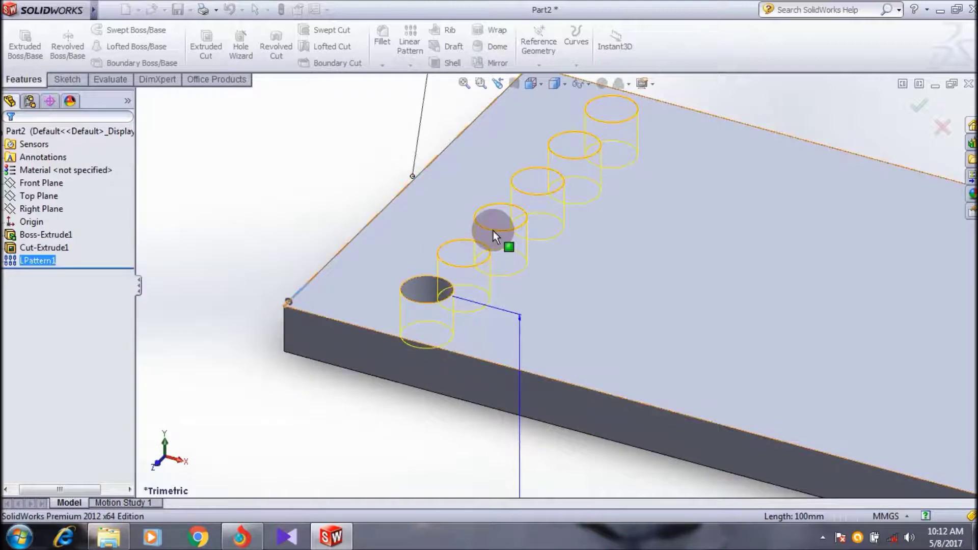
{"action": "mouse_move", "coordinate": [706, 208]}
{"action": "middle_mouse_down"}
{"action": "mouse_move", "coordinate": [717, 400]}
{"action": "mouse_move", "coordinate": [688, 371]}
{"action": "mouse_move", "coordinate": [681, 240]}
{"action": "mouse_move", "coordinate": [684, 274]}
{"action": "mouse_move", "coordinate": [703, 127]}
{"action": "middle_mouse_up"}
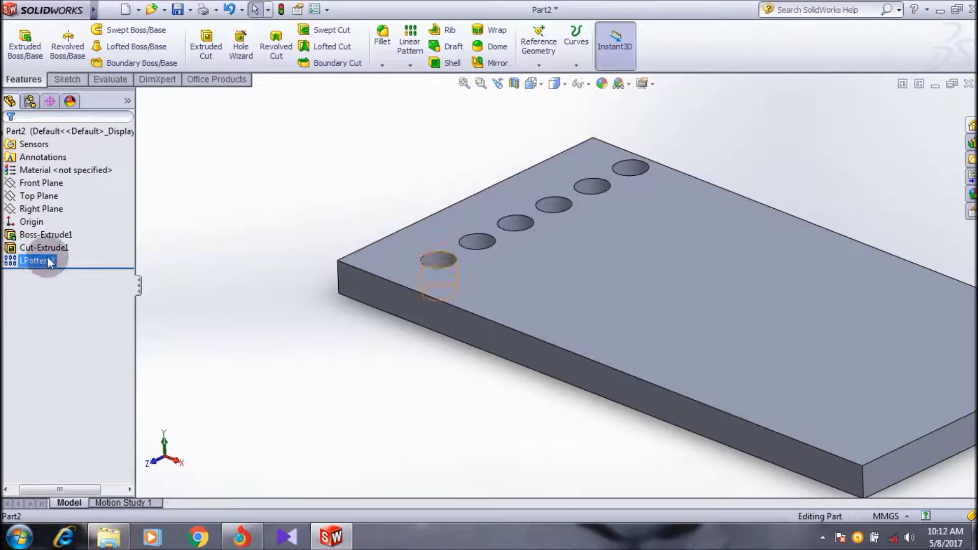
Edit LPattern1 and add Direction 2 along the plate's front edge.
{"action": "right_click", "coordinate": [13, 260]}
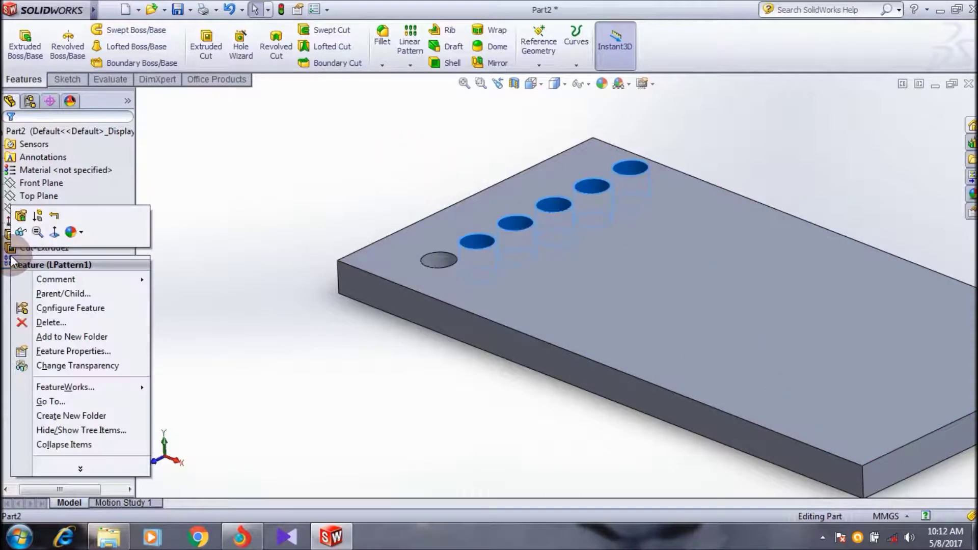
{"action": "left_click", "coordinate": [21, 217]}
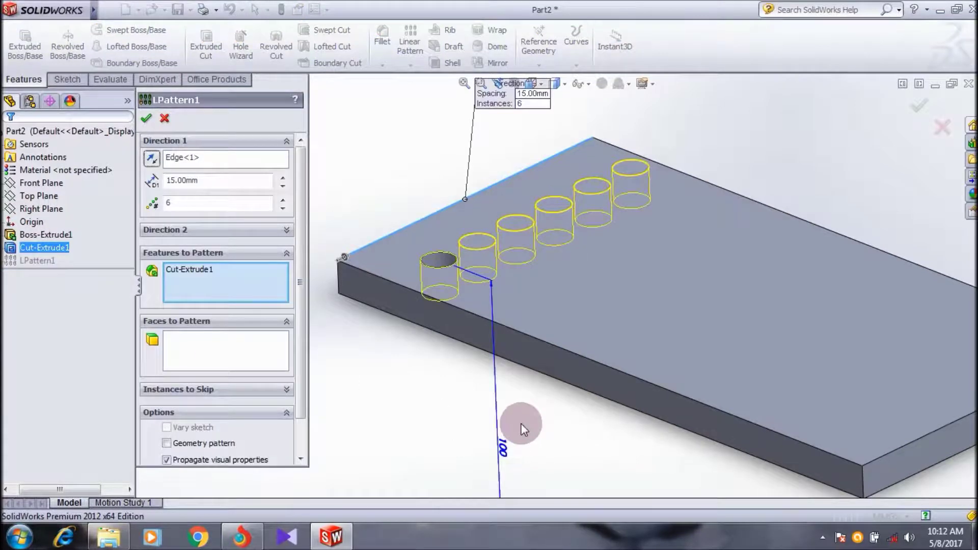
{"action": "left_click", "coordinate": [289, 231]}
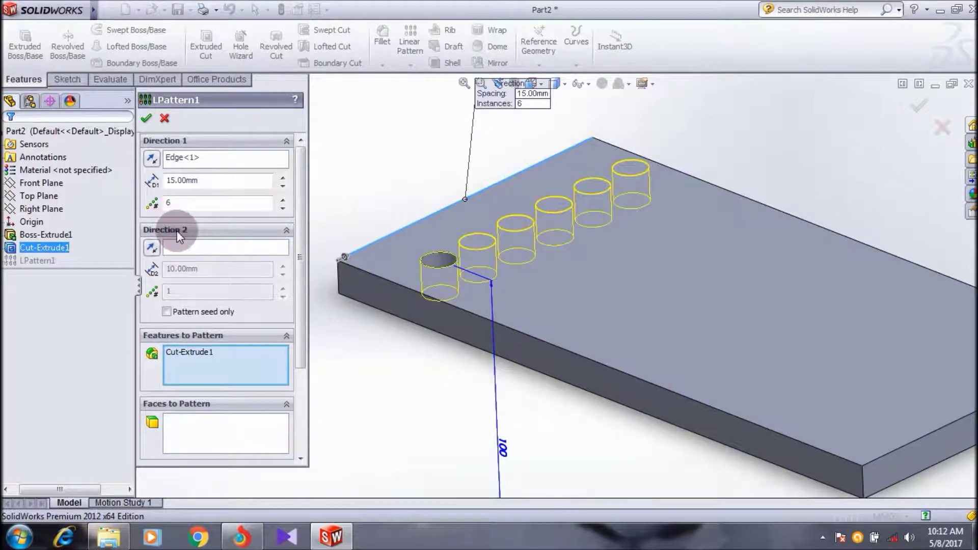
{"action": "left_click", "coordinate": [195, 248]}
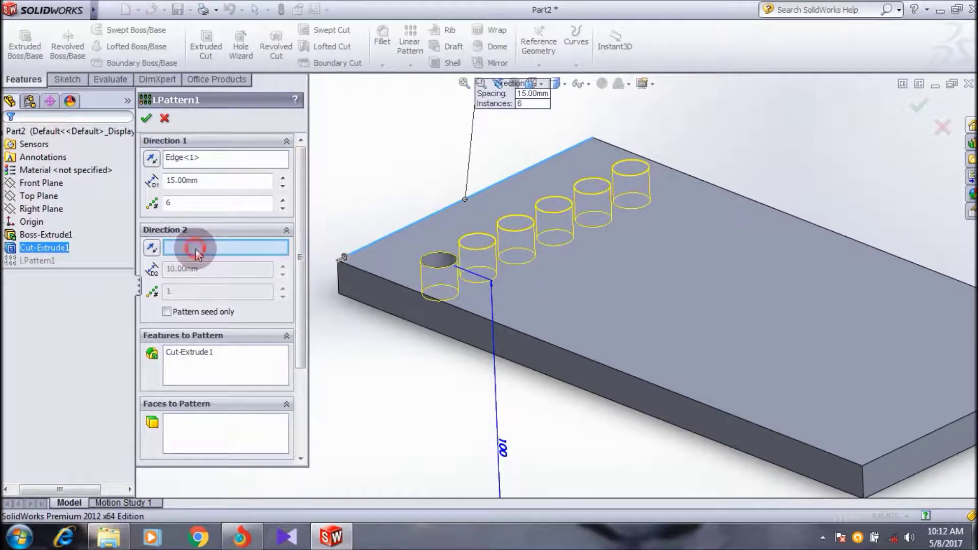
{"action": "left_click", "coordinate": [403, 291]}
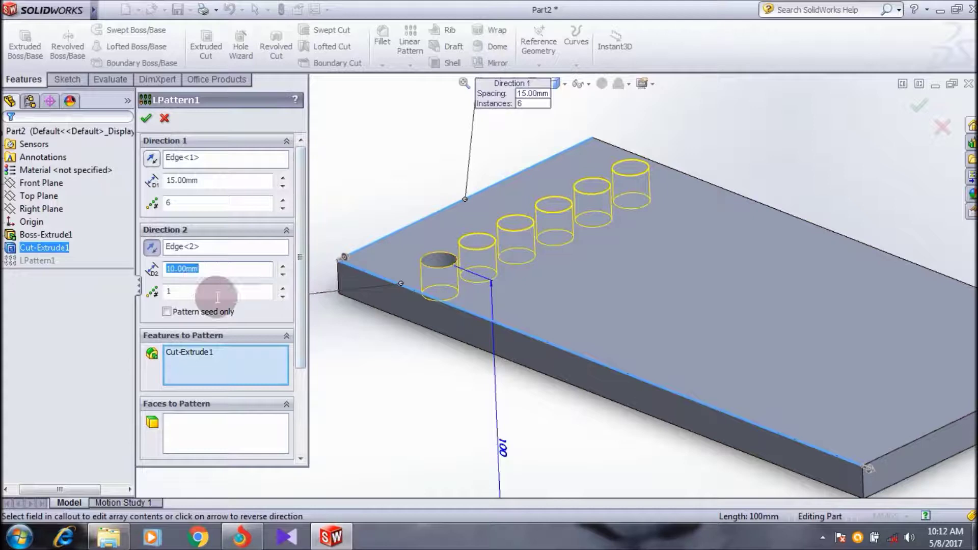
Give Direction 2 15 mm spacing and 11 instances, and accept the pattern.
{"action": "left_click", "coordinate": [281, 289]}
{"action": "left_click", "coordinate": [282, 288]}
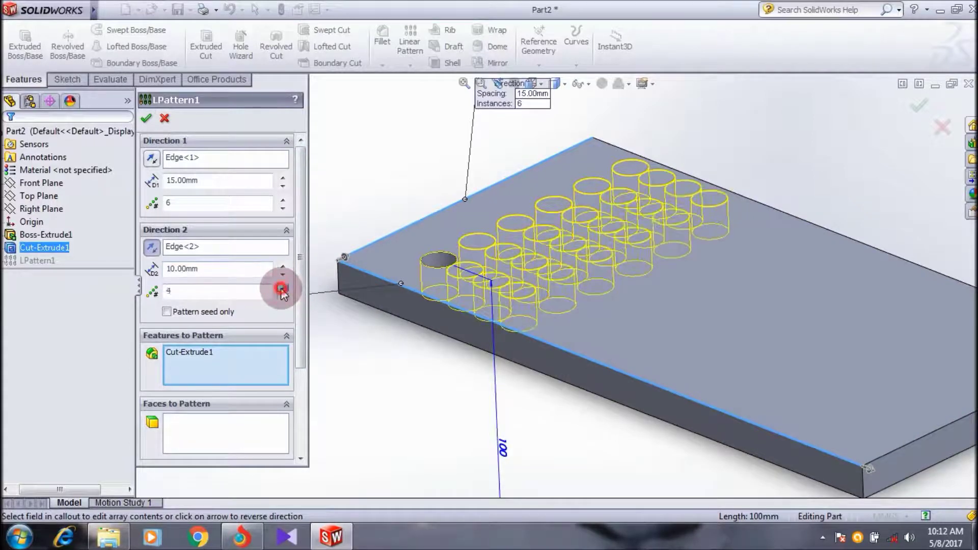
{"action": "left_click", "coordinate": [282, 287]}
{"action": "left_click", "coordinate": [282, 287]}
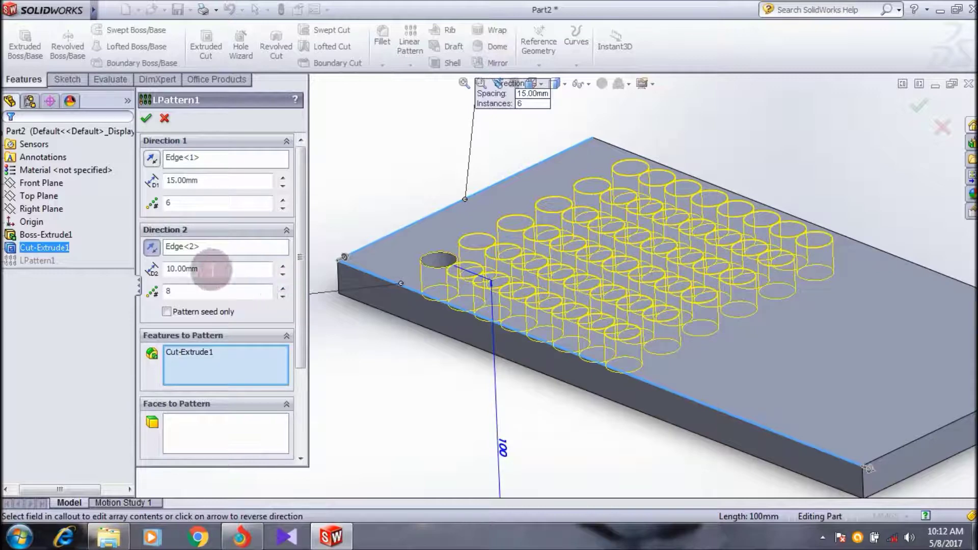
{"action": "double_click", "coordinate": [207, 268]}
{"action": "type", "text": "15"}
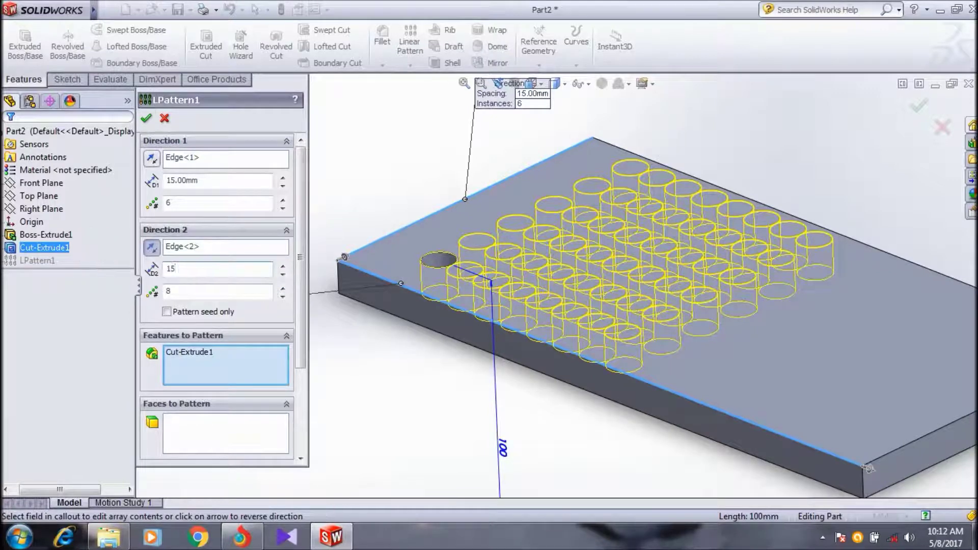
{"action": "key", "text": "Return"}
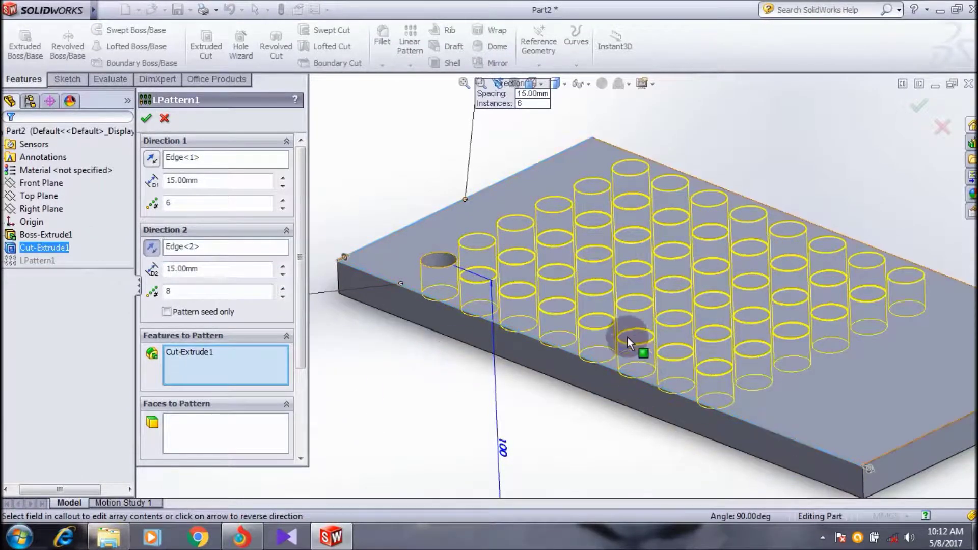
{"action": "middle_click_drag", "start_coordinate": [628, 336], "coordinate": [638, 408]}
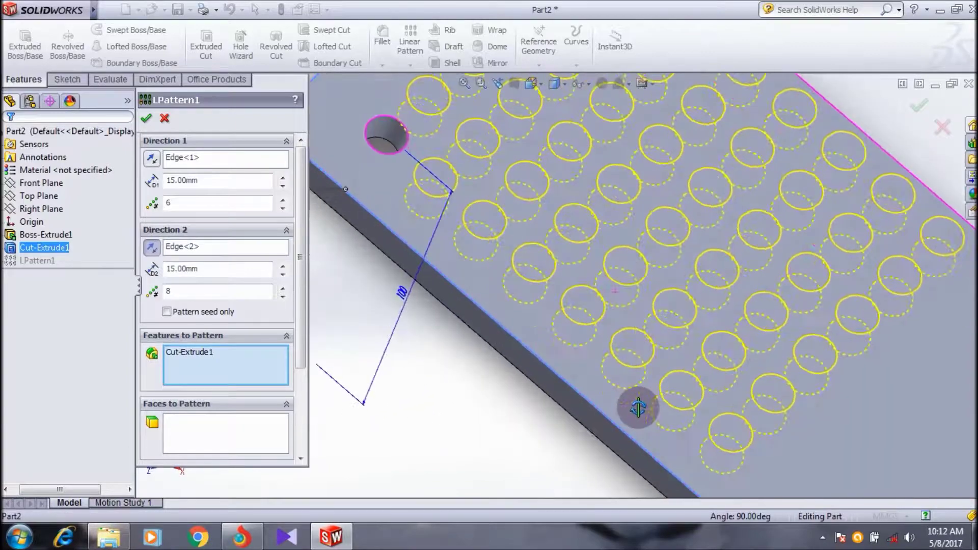
{"action": "middle_click_drag", "start_coordinate": [694, 288], "coordinate": [684, 272]}
{"action": "scroll", "coordinate": [779, 406], "scroll_direction": "down", "scroll_amount": 3}
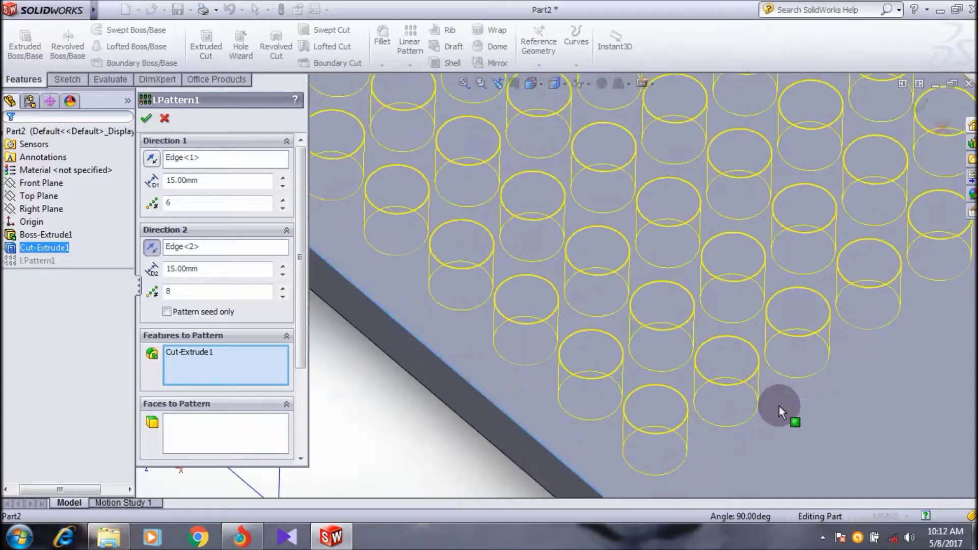
{"action": "scroll", "coordinate": [778, 406], "scroll_direction": "up", "scroll_amount": 3}
{"action": "scroll", "coordinate": [772, 386], "scroll_direction": "up", "scroll_amount": 3}
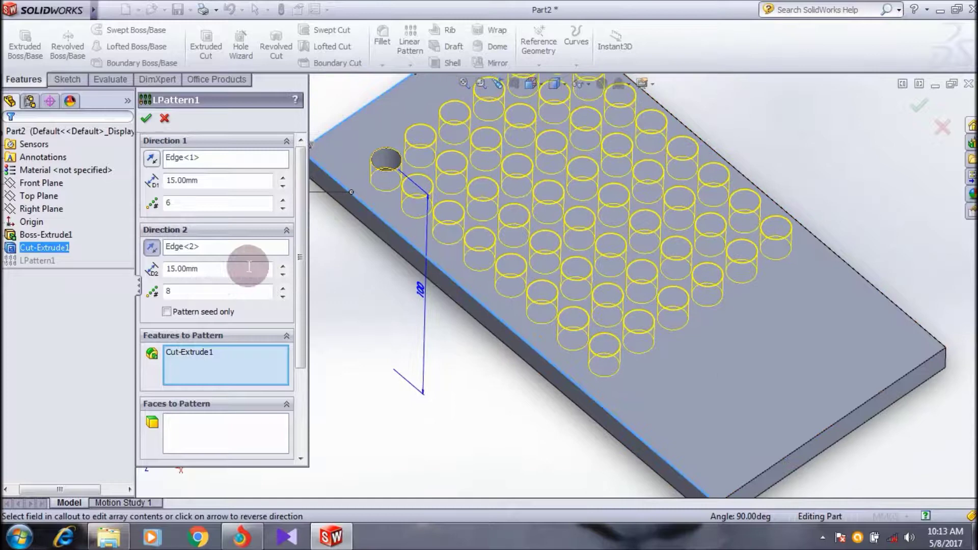
{"action": "left_click", "coordinate": [283, 286]}
{"action": "left_click", "coordinate": [283, 287]}
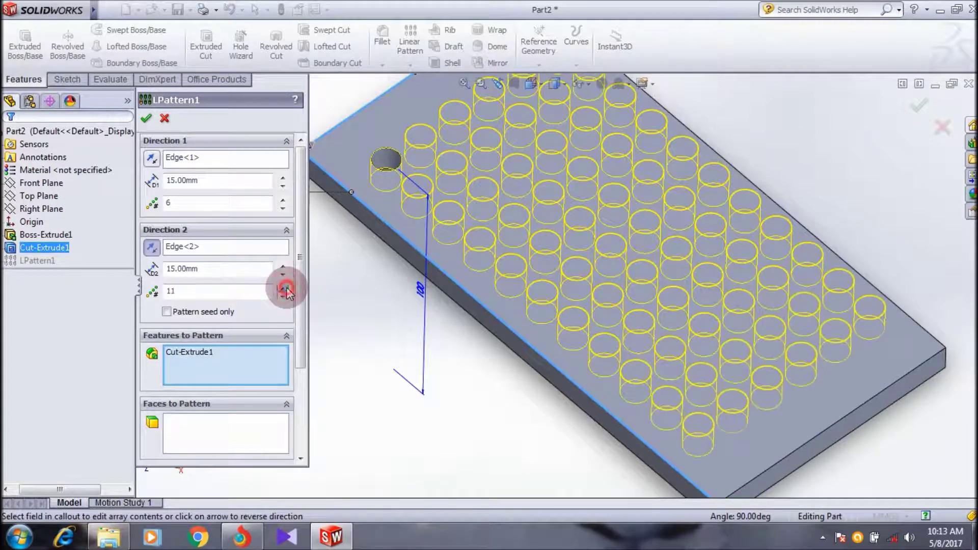
{"action": "left_click", "coordinate": [282, 288]}
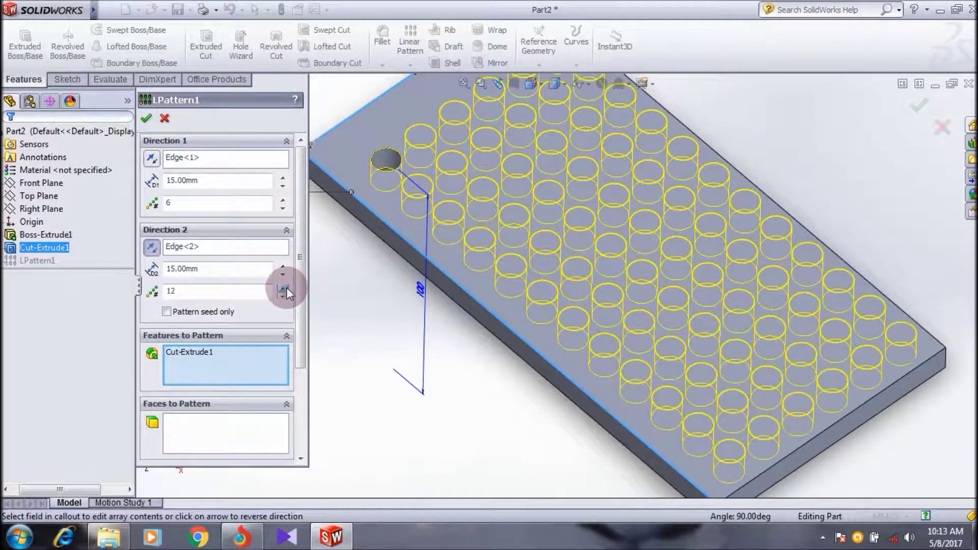
{"action": "left_click", "coordinate": [282, 298]}
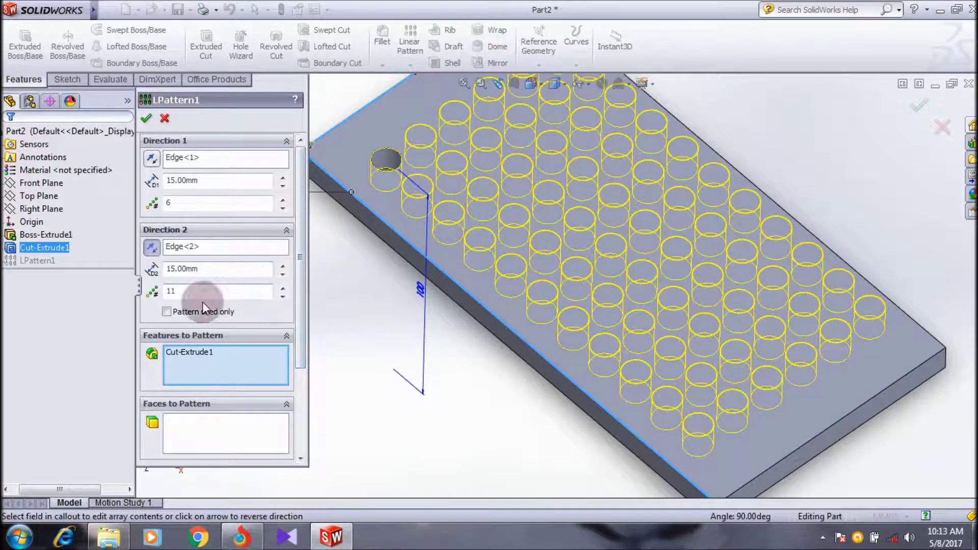
{"action": "left_click", "coordinate": [146, 118]}
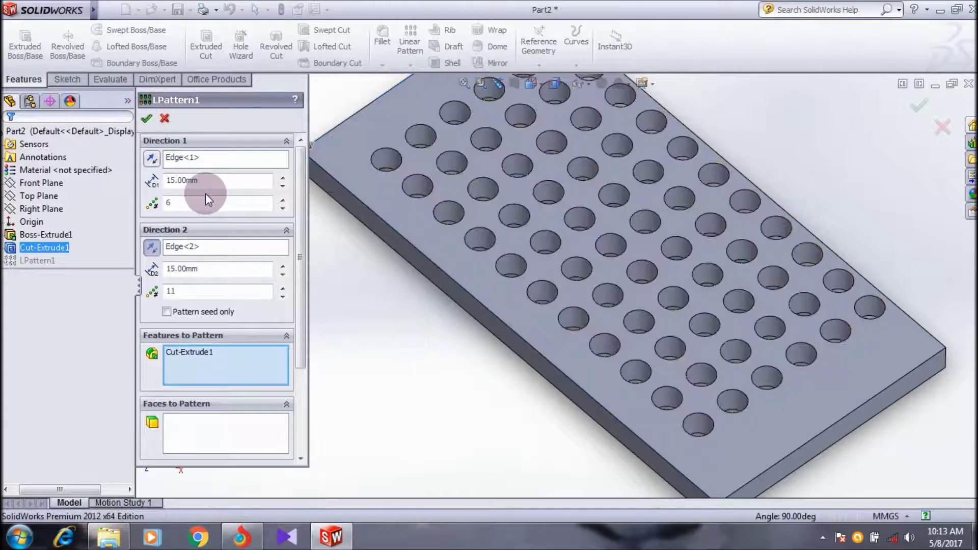
{"action": "middle_click_drag", "start_coordinate": [707, 342], "coordinate": [587, 182]}
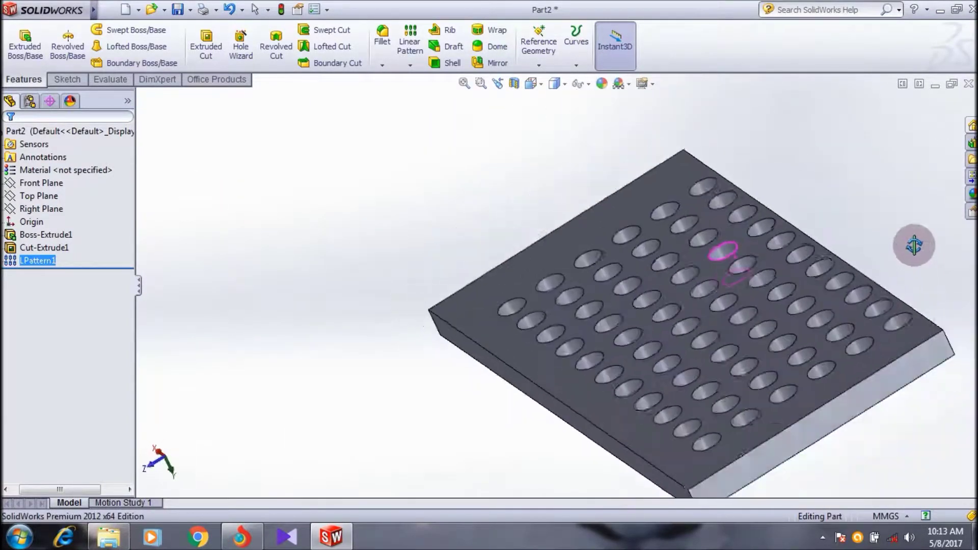
{"action": "middle_click_drag", "start_coordinate": [586, 183], "coordinate": [912, 245]}
{"action": "middle_click_drag", "start_coordinate": [722, 250], "coordinate": [919, 419]}
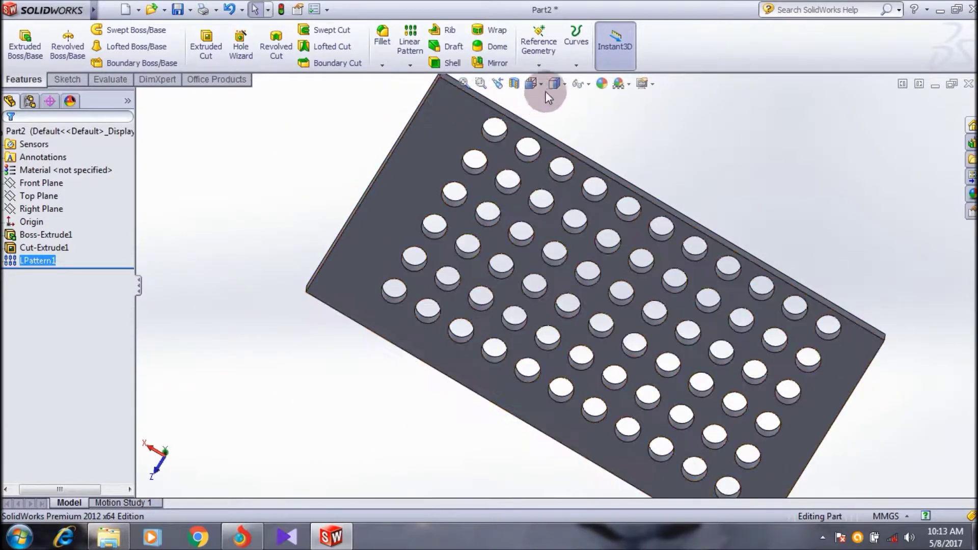
{"action": "left_click", "coordinate": [531, 84]}
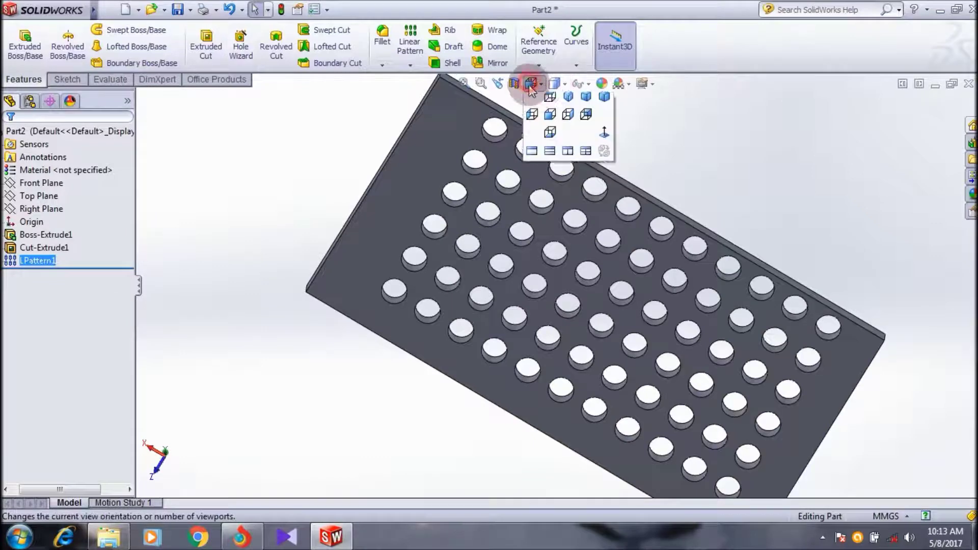
{"action": "left_click", "coordinate": [585, 102]}
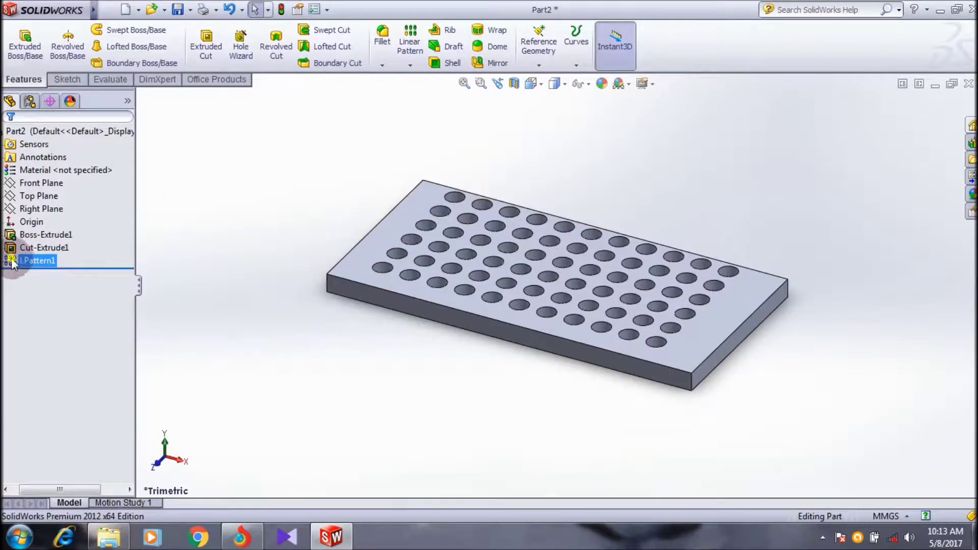
{"action": "right_click", "coordinate": [37, 260]}
Enable Pattern seed only in LPattern1 and accept the edit.
{"action": "left_click", "coordinate": [21, 218]}
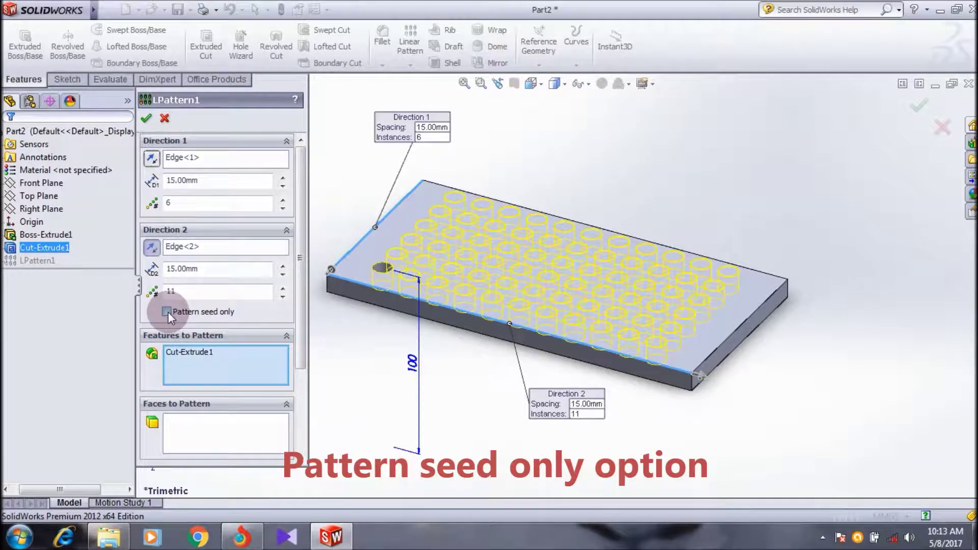
{"action": "left_click", "coordinate": [167, 313]}
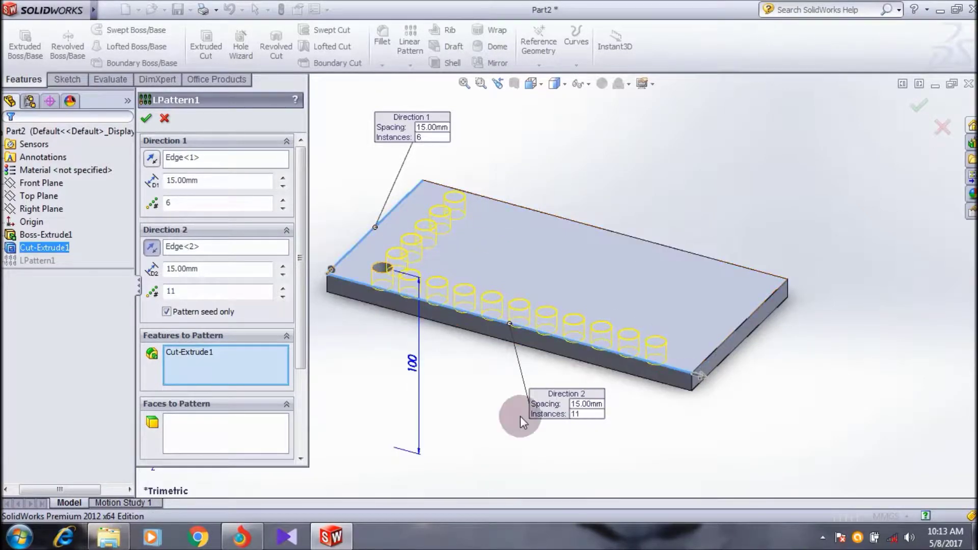
{"action": "left_click", "coordinate": [168, 312]}
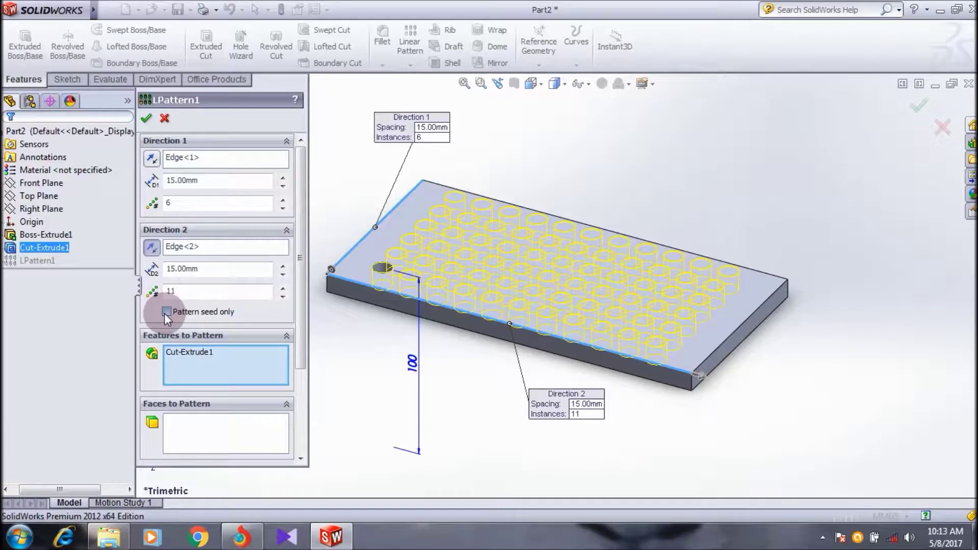
{"action": "left_click", "coordinate": [165, 313]}
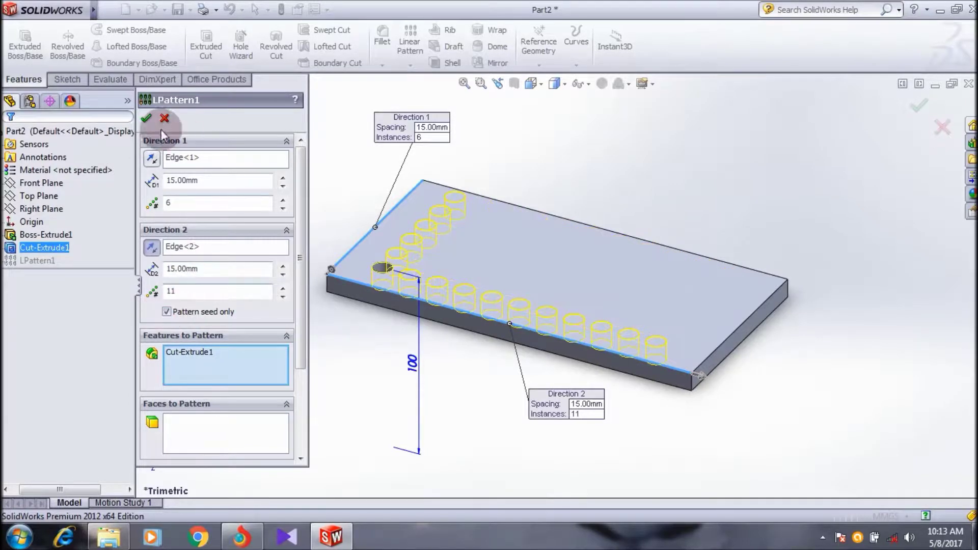
{"action": "left_click", "coordinate": [146, 119]}
{"action": "mouse_move", "coordinate": [498, 278]}
{"action": "middle_mouse_down"}
{"action": "mouse_move", "coordinate": [518, 446]}
{"action": "mouse_move", "coordinate": [490, 486]}
{"action": "mouse_move", "coordinate": [473, 454]}
{"action": "middle_mouse_up"}
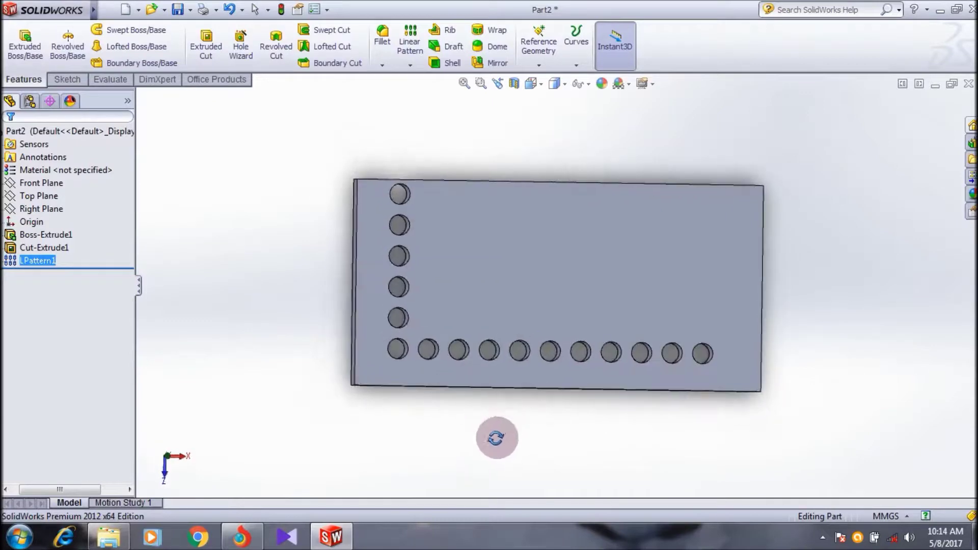